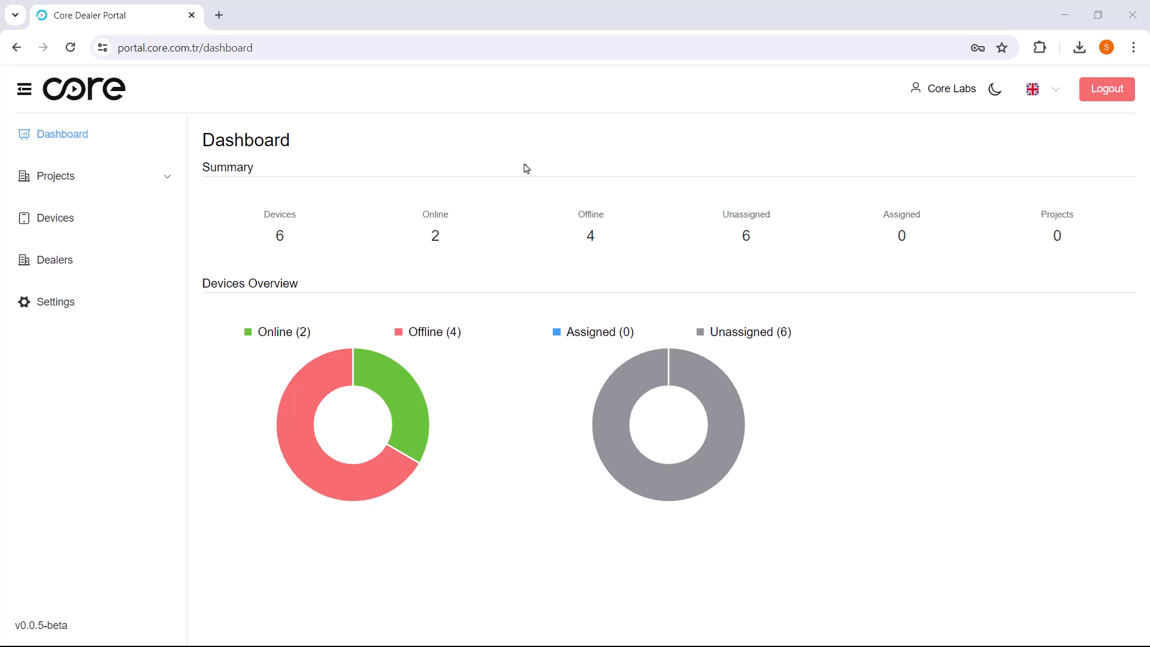
# - Expand Projects in the sidebar and open the Project List page
pyautogui.click(166, 177)
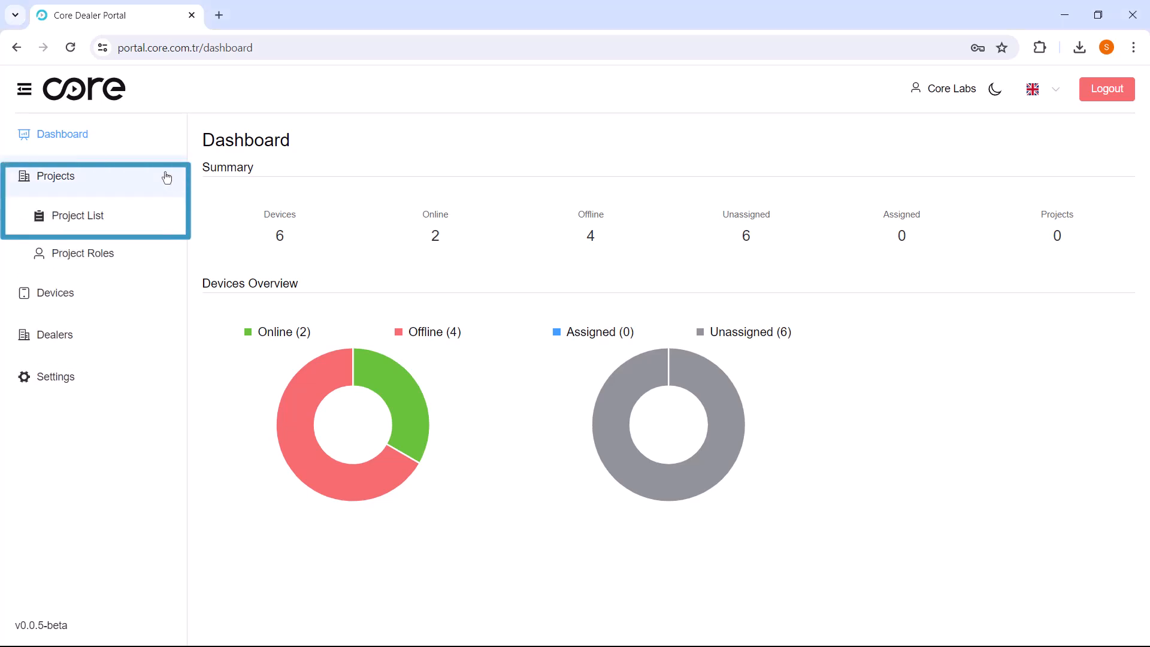
pyautogui.click(122, 226)
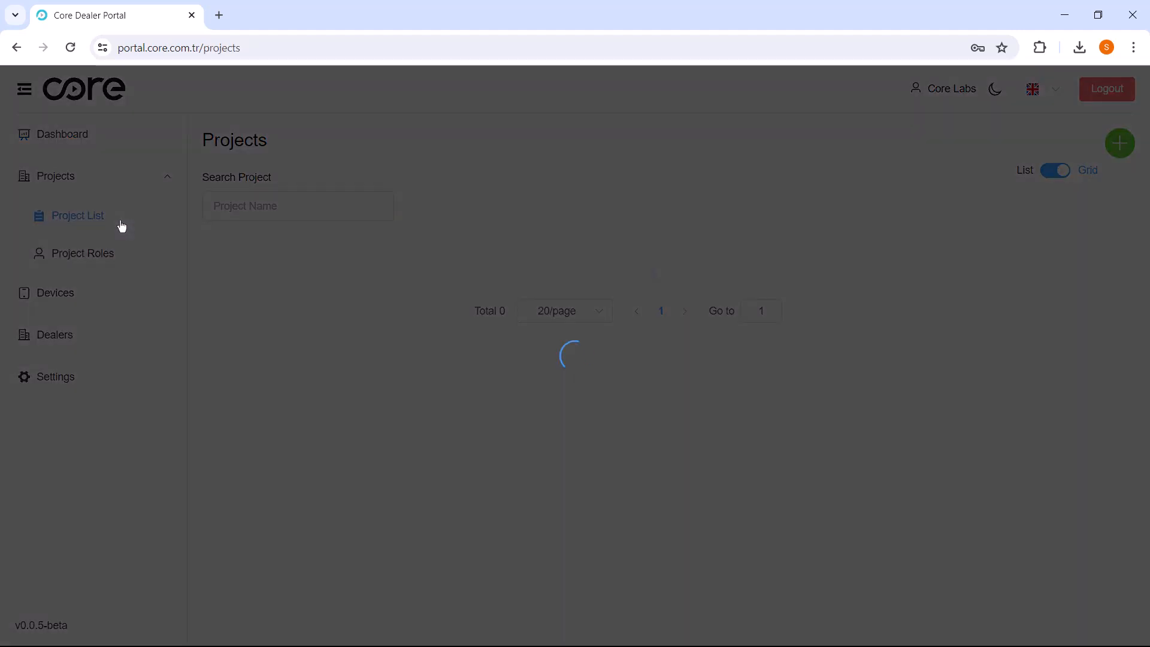
# - Start a new project 'Core Labs Villas' of type Villa with 4 villas
pyautogui.click(1120, 144)
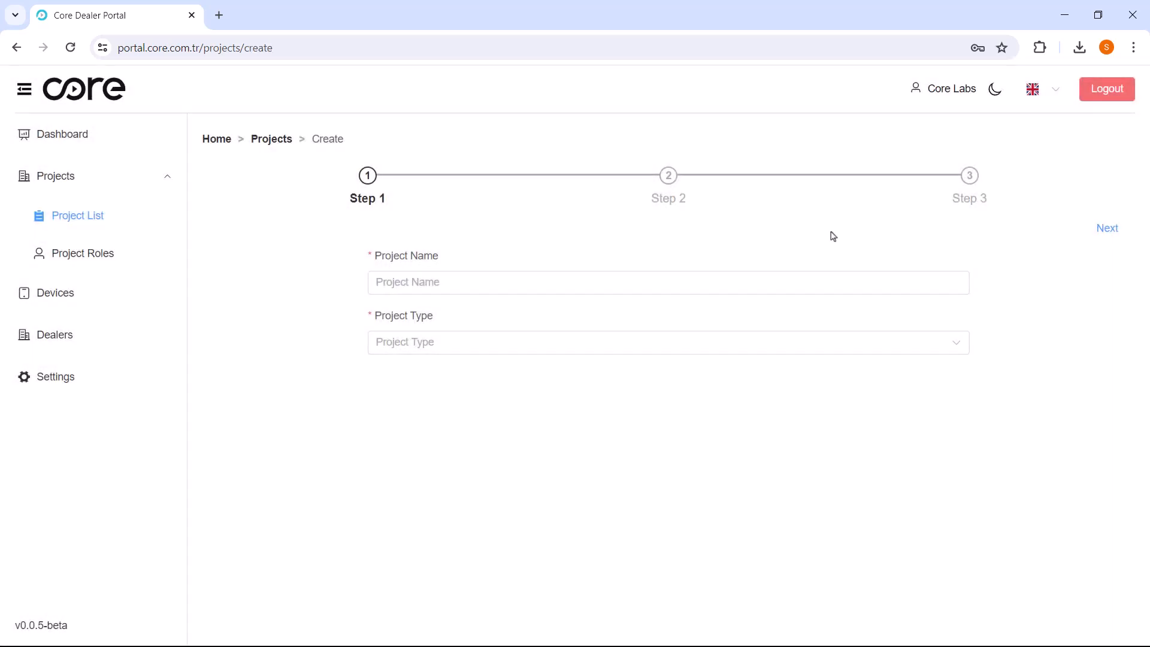
pyautogui.click(384, 293)
pyautogui.write('Core Labs')
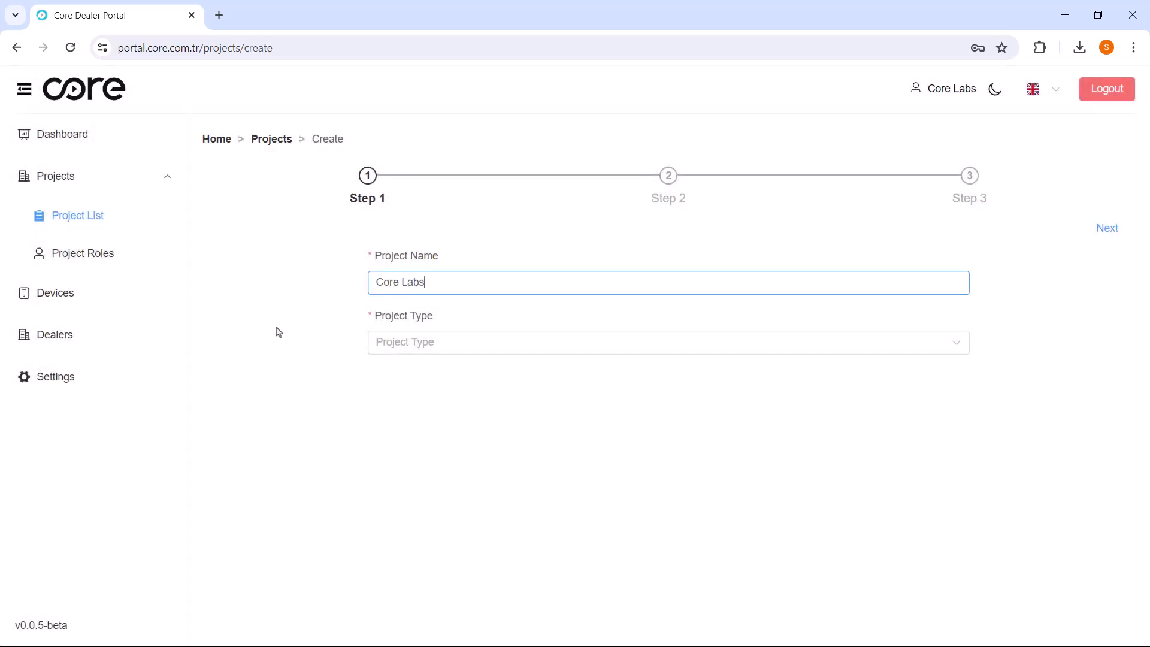
pyautogui.click(422, 343)
pyautogui.click(406, 405)
pyautogui.click(958, 398)
pyautogui.click(958, 398)
pyautogui.click(958, 398)
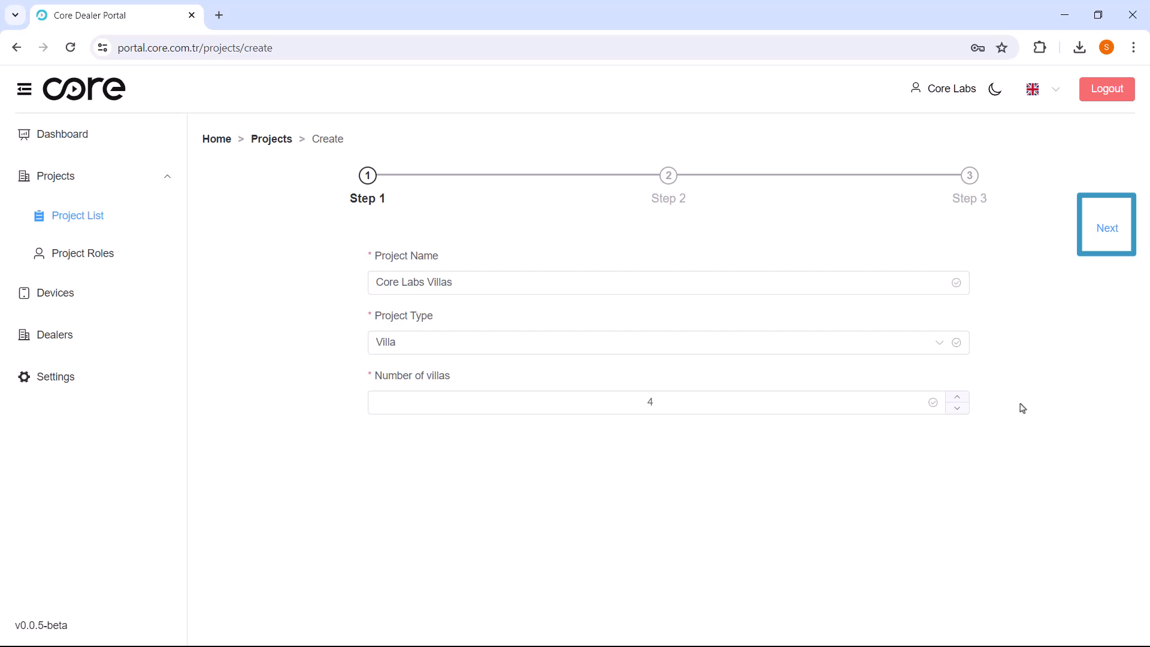
pyautogui.click(1106, 230)
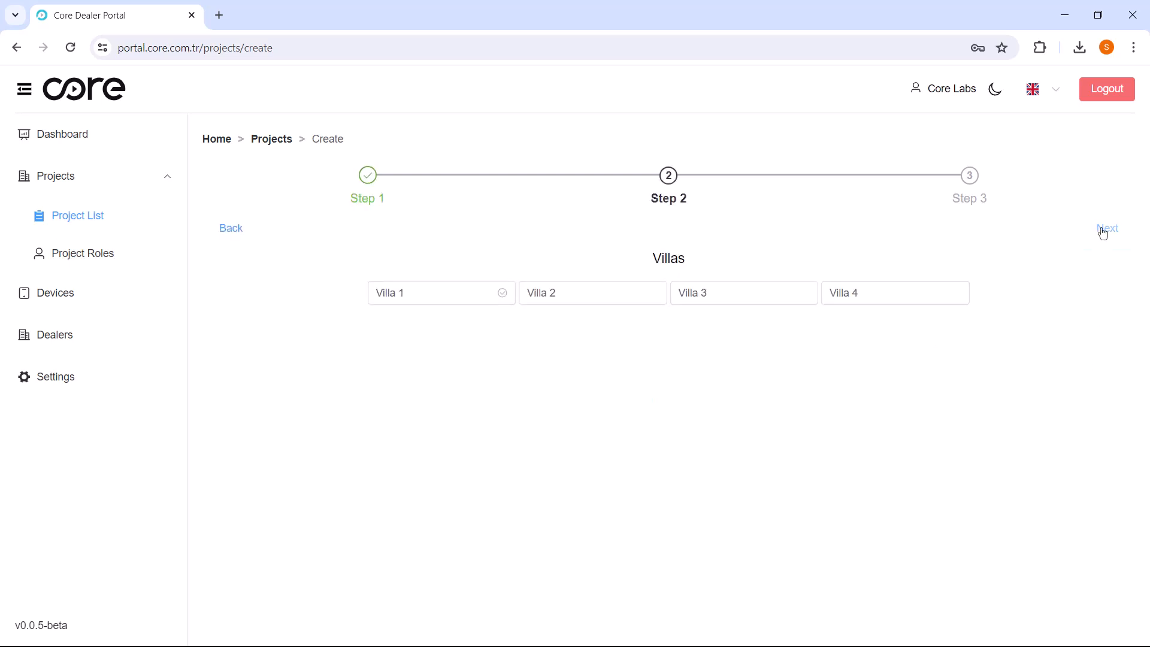
# - Begin renaming the first villa in the villa-names step
pyautogui.moveTo(437, 297); pyautogui.dragTo(303, 293)
pyautogui.write('V')
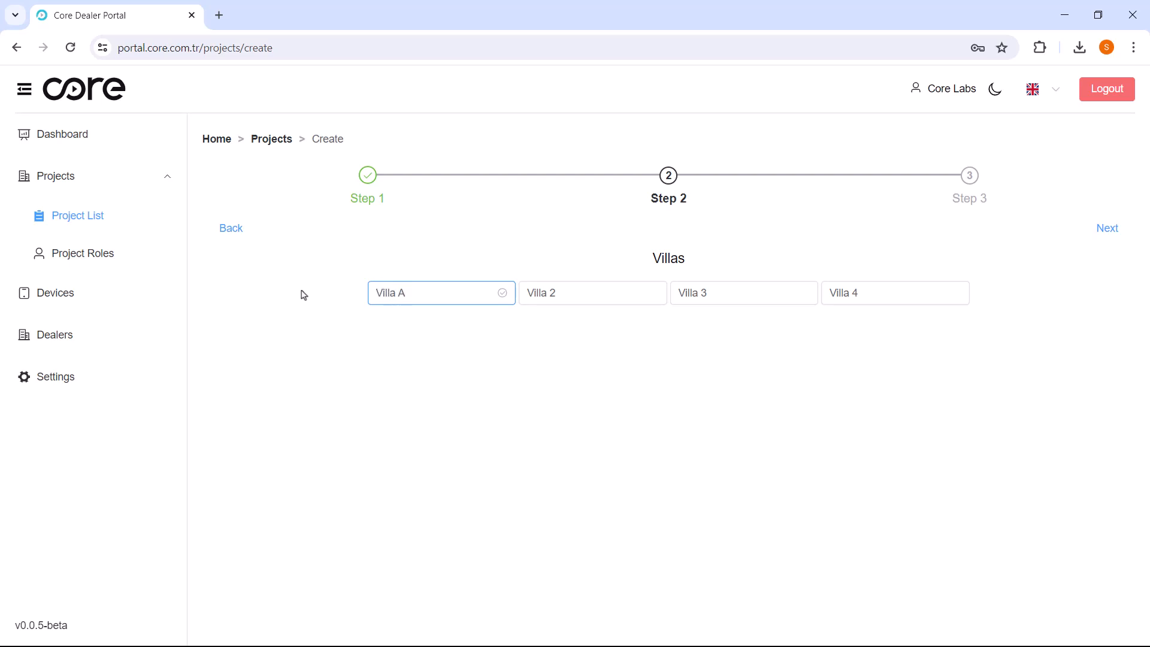
pyautogui.write('illa A')
pyautogui.press('BackSpace')
# - Finish the first villa name as Villa 1 and set the project city to İzmir, Türkiye
pyautogui.write('1')
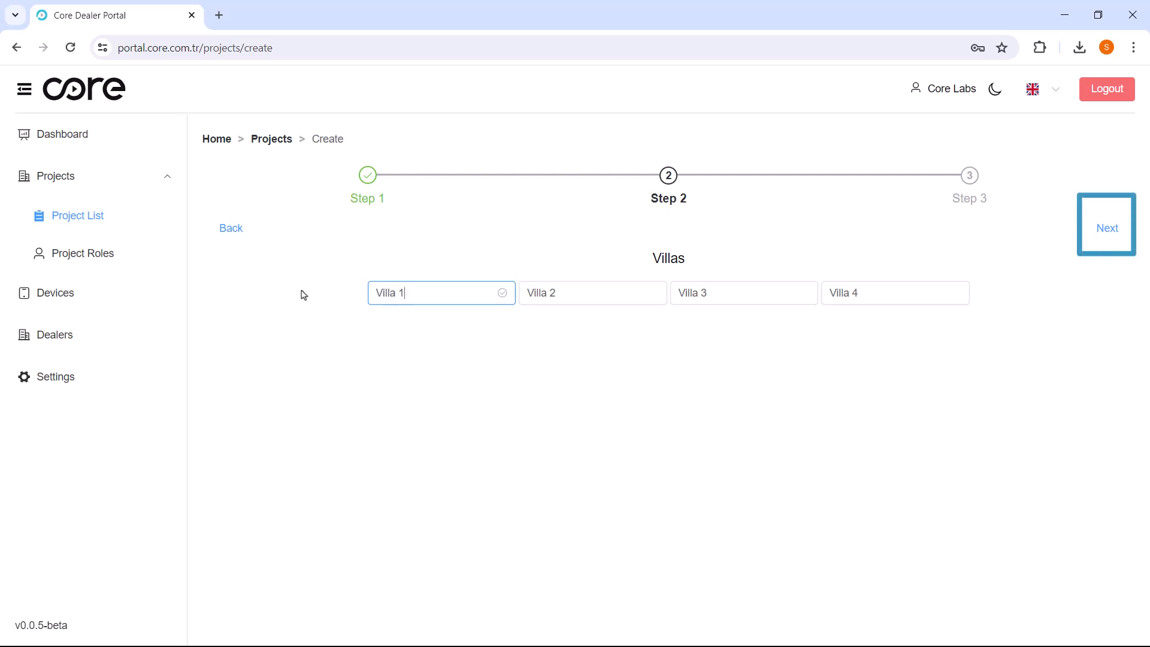
pyautogui.click(1107, 232)
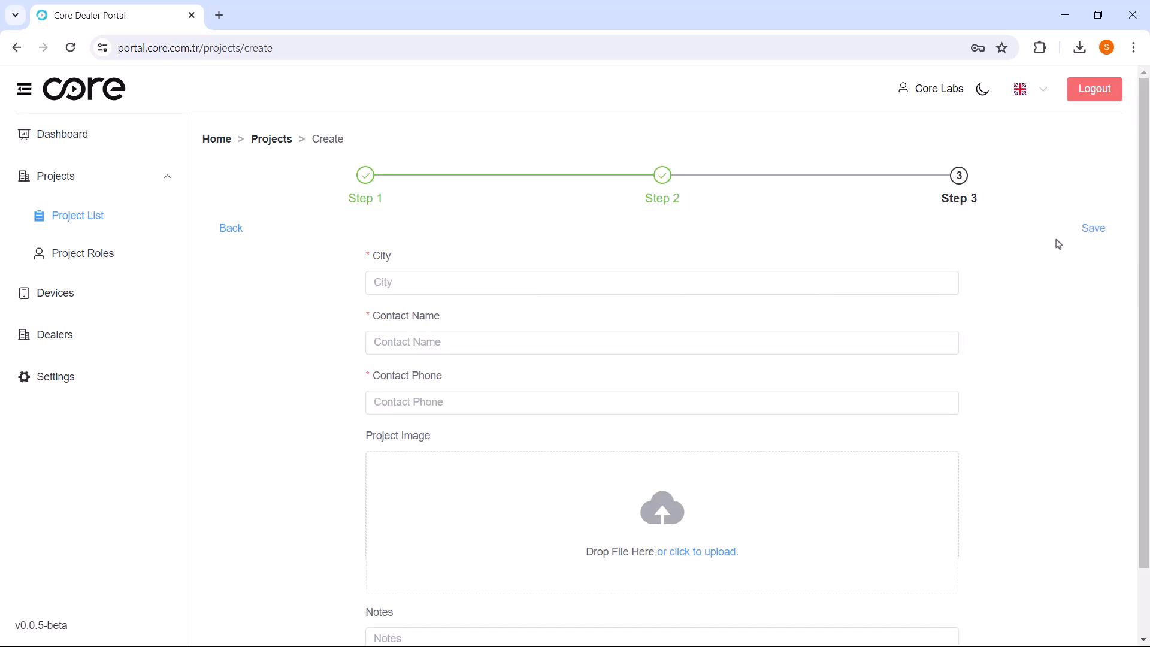
pyautogui.click(423, 282)
pyautogui.write('izmir')
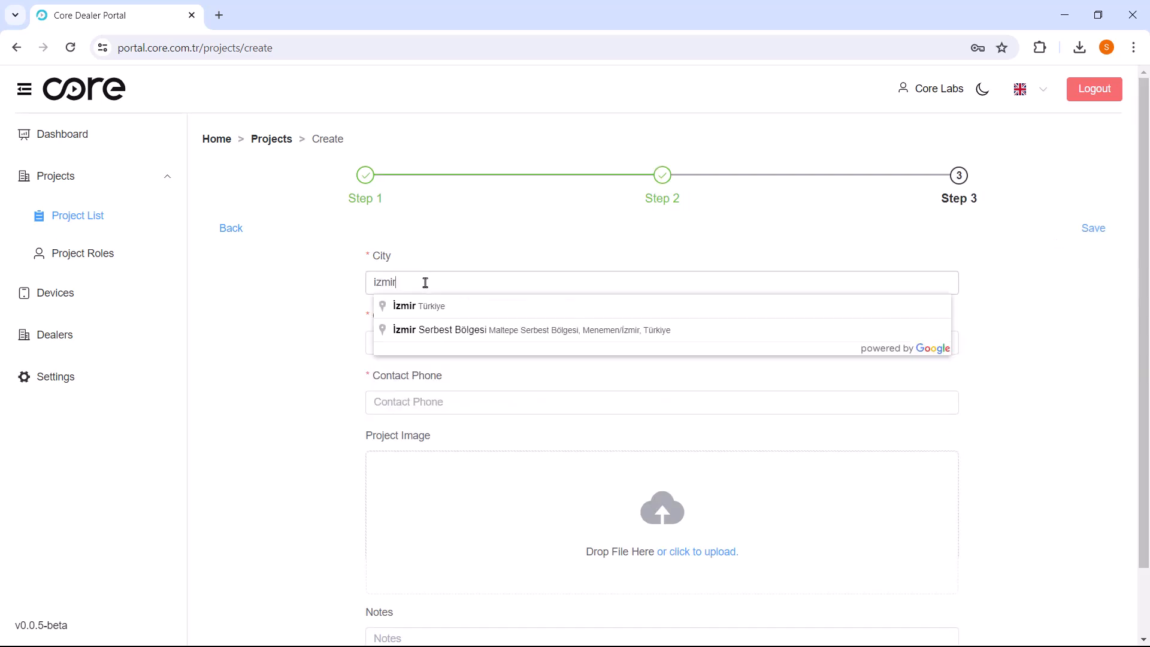
pyautogui.click(425, 305)
# - Fill in the contact's name and phone number
pyautogui.click(465, 343)
pyautogui.click(461, 411)
pyautogui.write('05555555555')
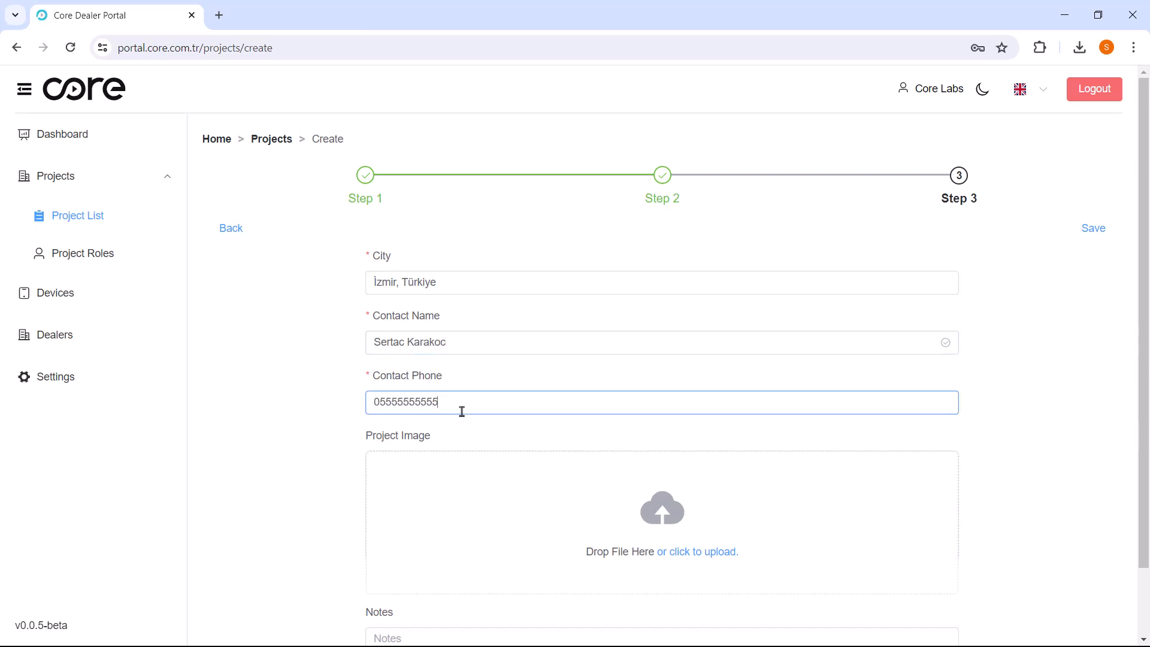
pyautogui.scroll(-2, 459, 410)
# - Upload Proje Kapak.png as the project image and save the project
pyautogui.click(698, 475)
pyautogui.click(178, 106)
pyautogui.click(448, 335)
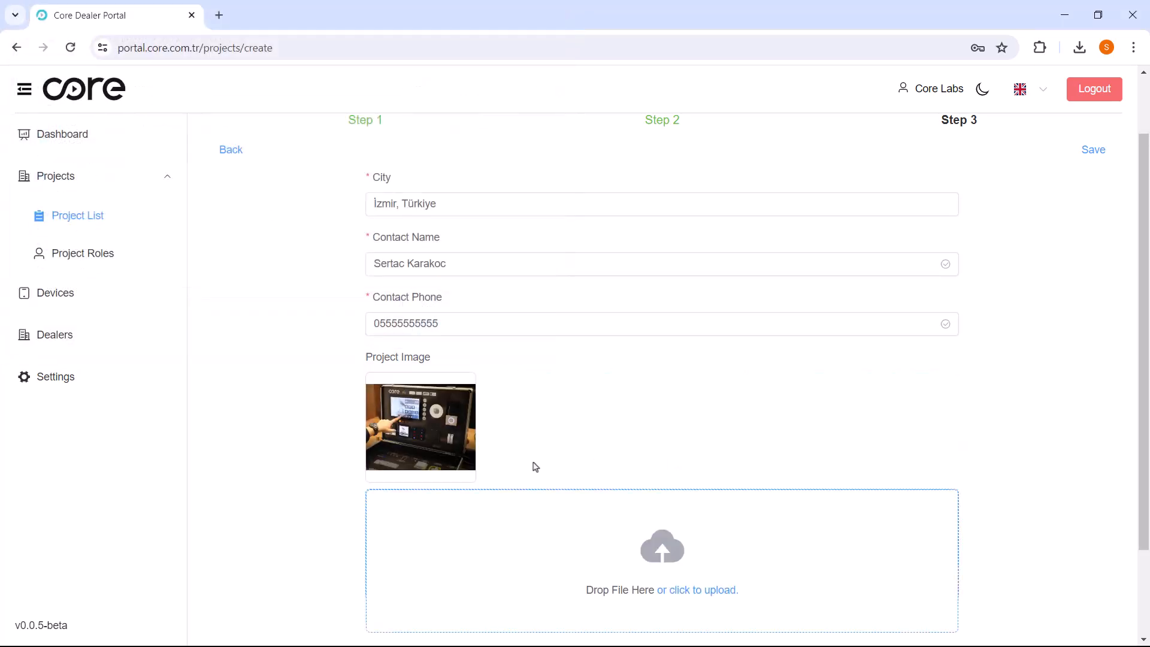
pyautogui.scroll(-1, 839, 419)
pyautogui.scroll(3, 1091, 377)
pyautogui.click(1100, 231)
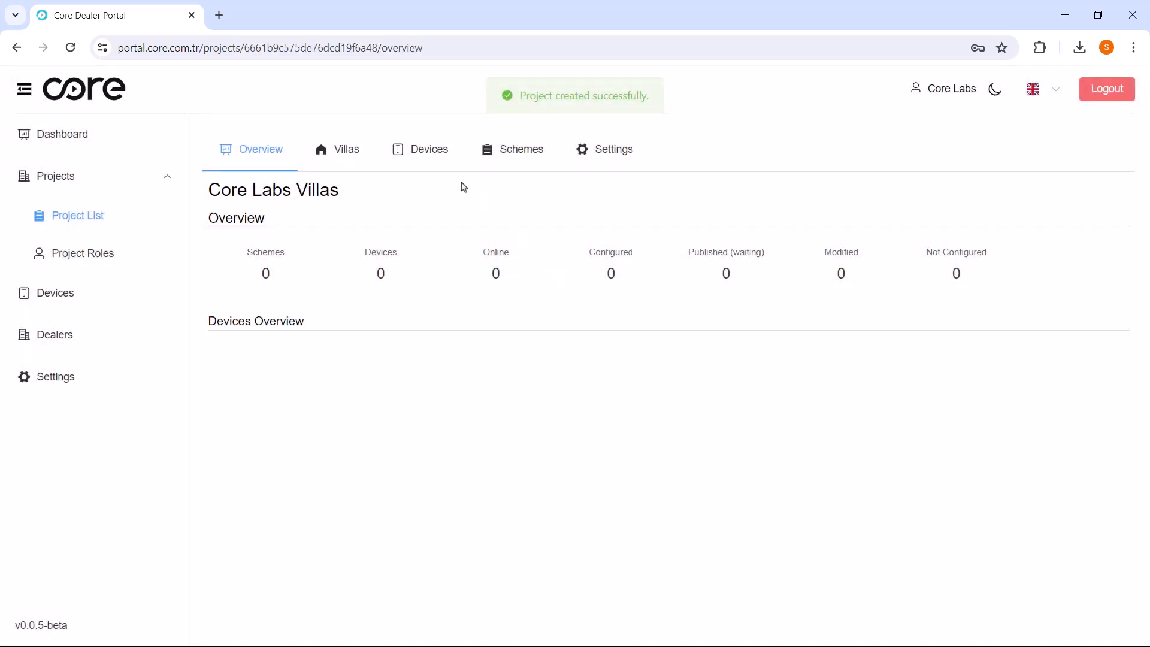
# - Add the four CR-SFP-10-KNX-ALB devices to the project
pyautogui.click(426, 150)
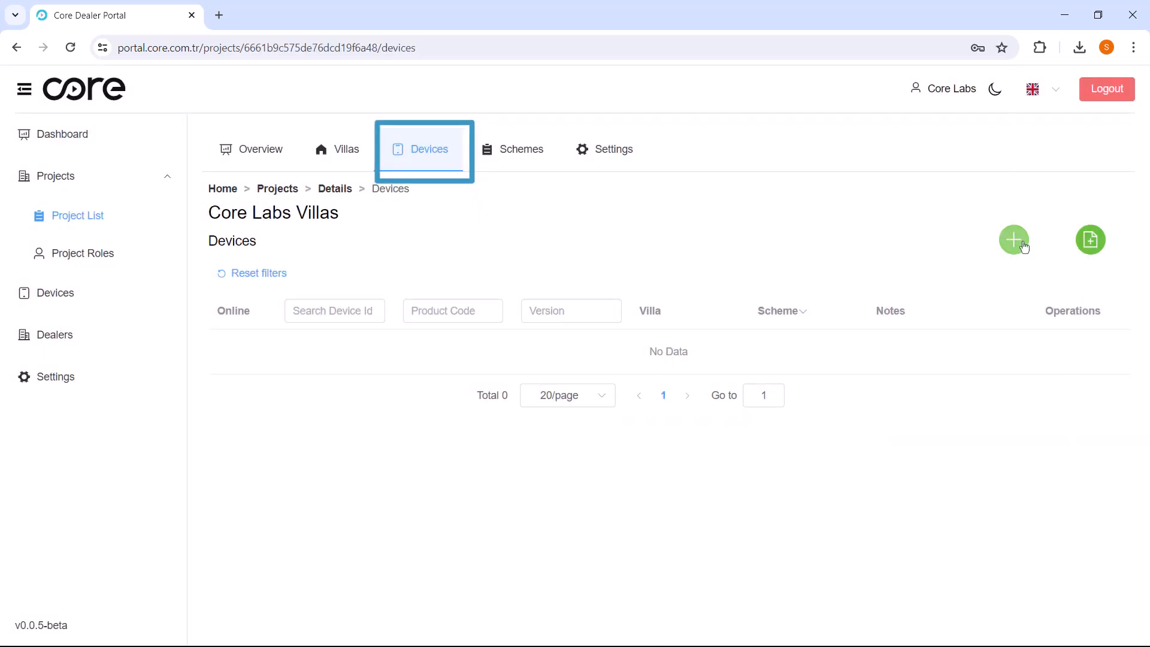
pyautogui.click(1014, 241)
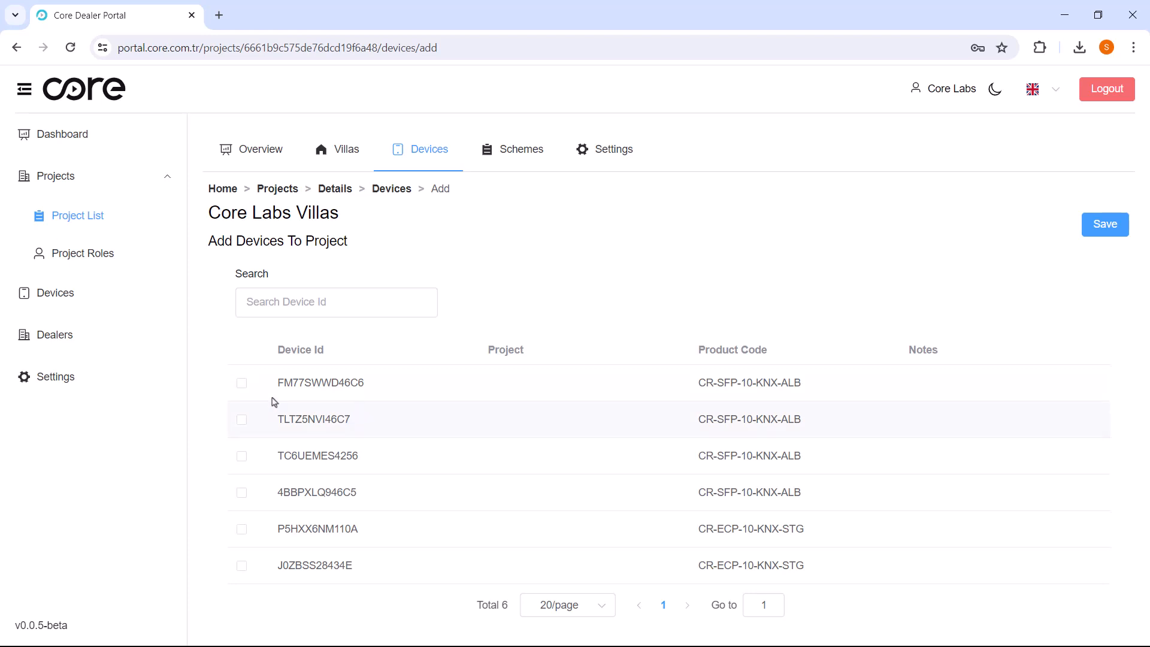
pyautogui.click(242, 458)
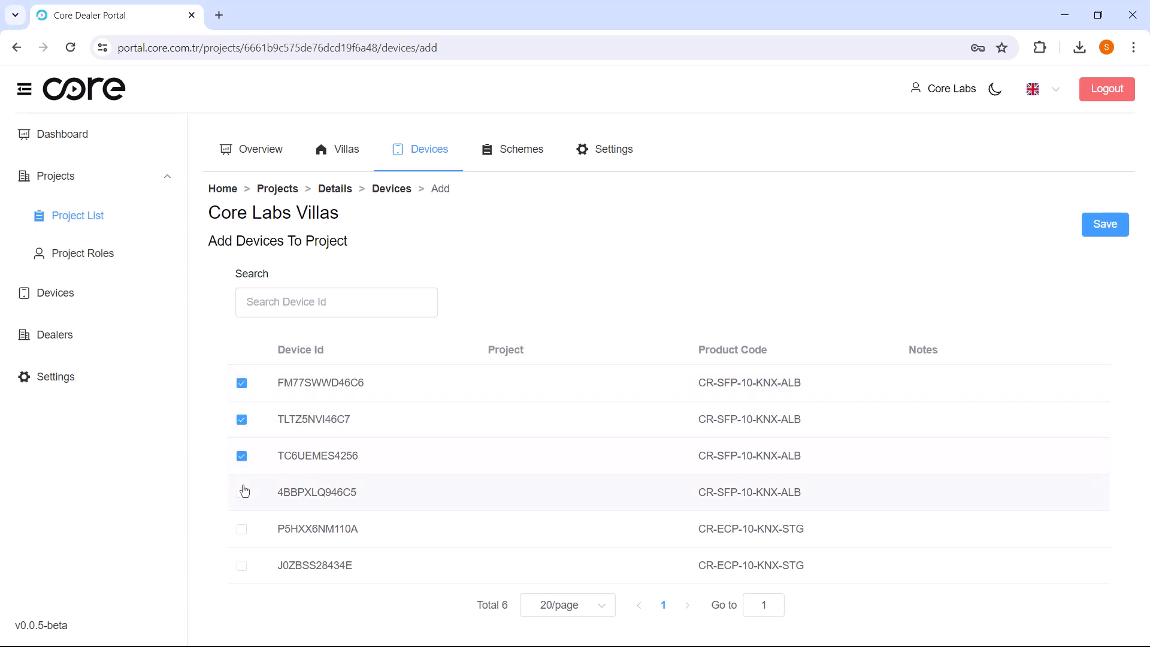
pyautogui.click(1106, 226)
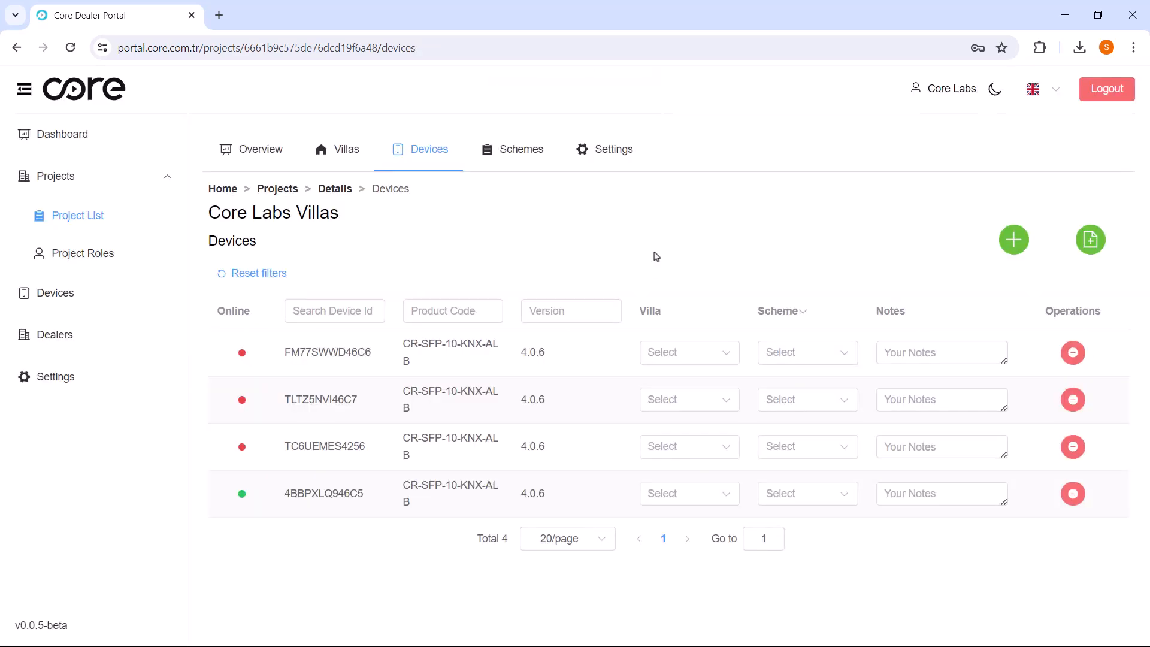
# - Assign the first two devices to Villa 1 and Villa 2
pyautogui.click(712, 353)
pyautogui.click(709, 390)
pyautogui.click(729, 411)
pyautogui.click(712, 401)
pyautogui.click(694, 465)
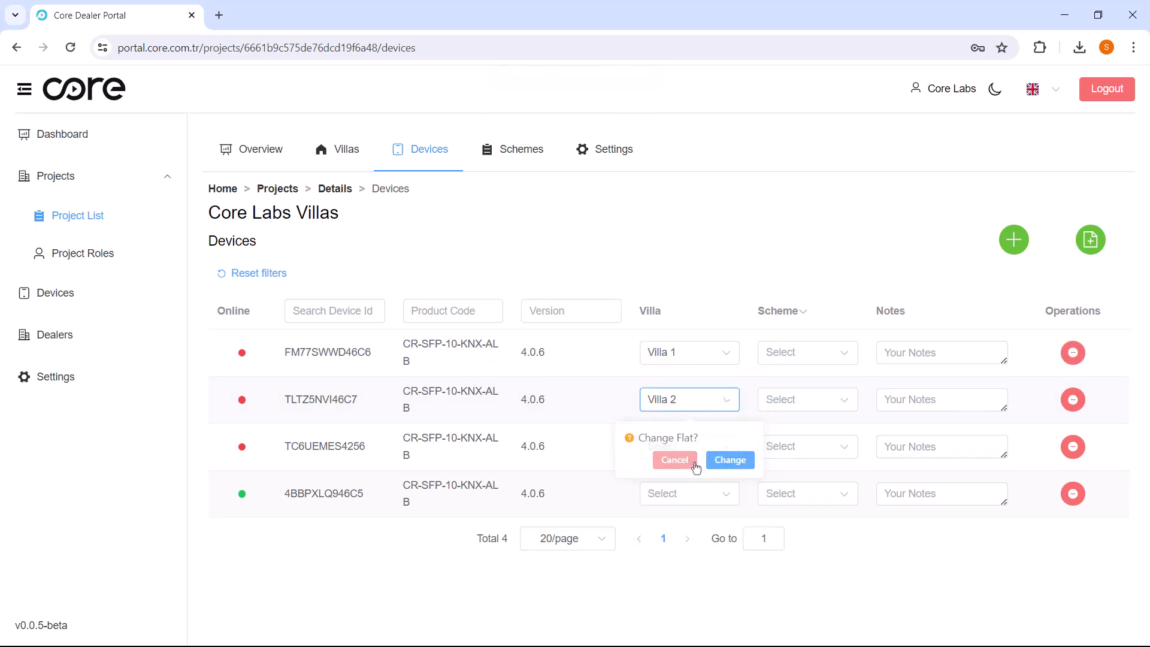
pyautogui.click(728, 460)
# - Assign the remaining devices to Villa 3 and Villa 4, then show the project's schemes
pyautogui.click(728, 459)
pyautogui.click(706, 537)
pyautogui.click(729, 509)
pyautogui.click(727, 493)
pyautogui.click(701, 418)
pyautogui.click(734, 553)
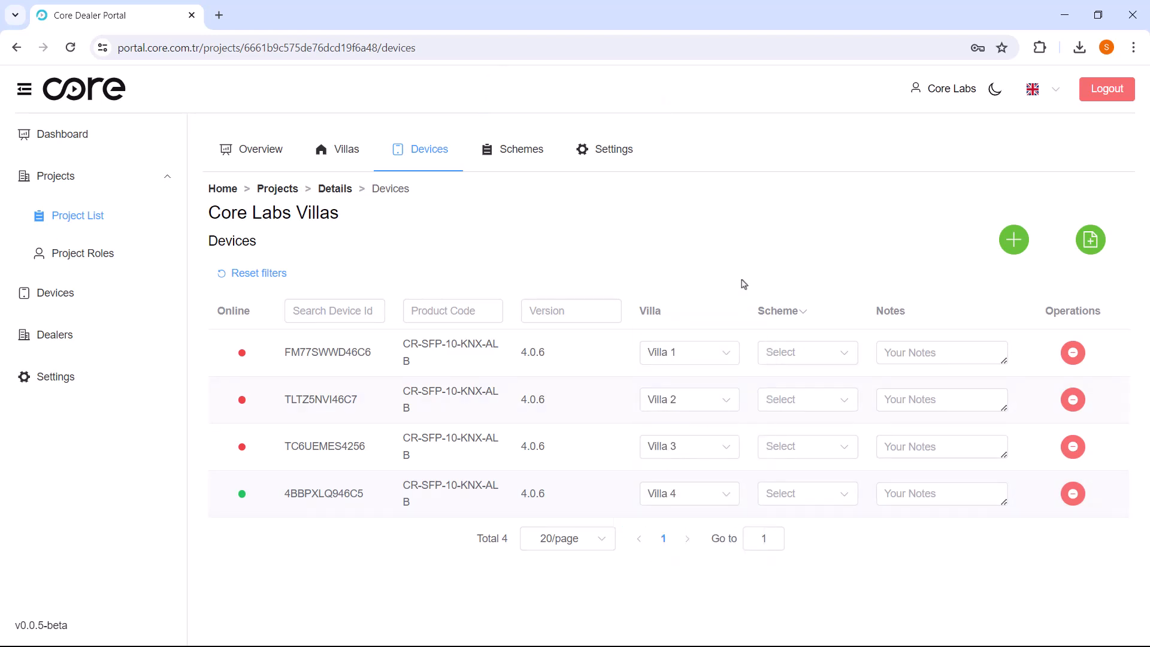
pyautogui.click(501, 164)
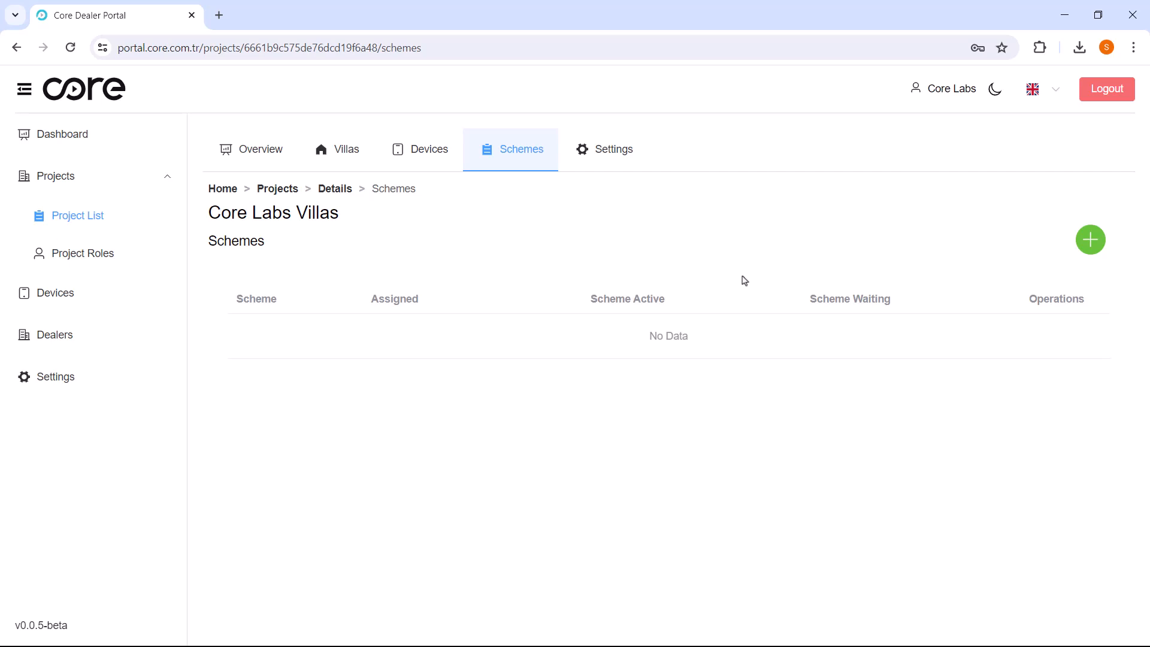
# - Create scheme 'Type 1' with product code CR-ECP-10-KNX-XXX
pyautogui.click(1091, 240)
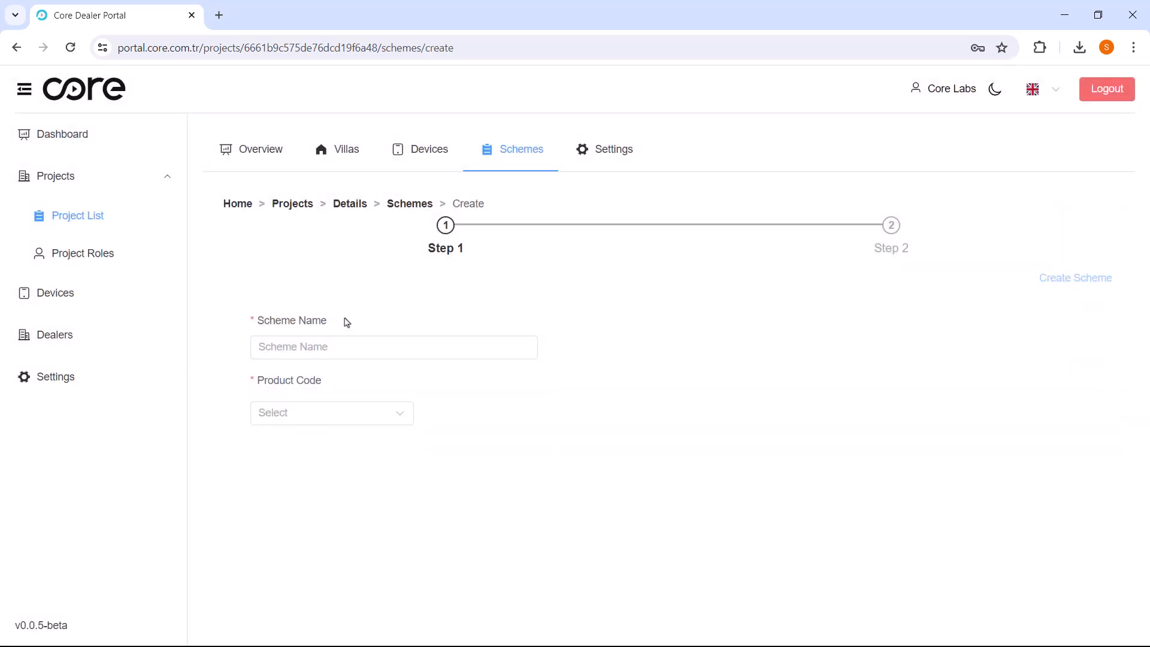
pyautogui.click(333, 348)
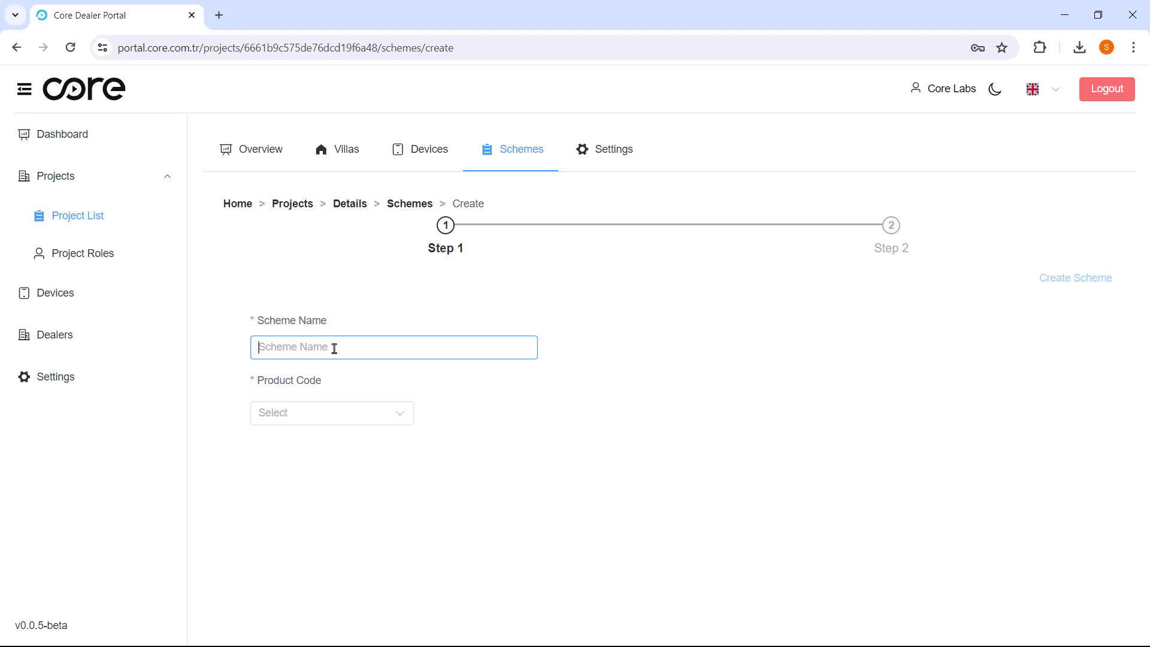
pyautogui.write('Type 1')
pyautogui.click(399, 414)
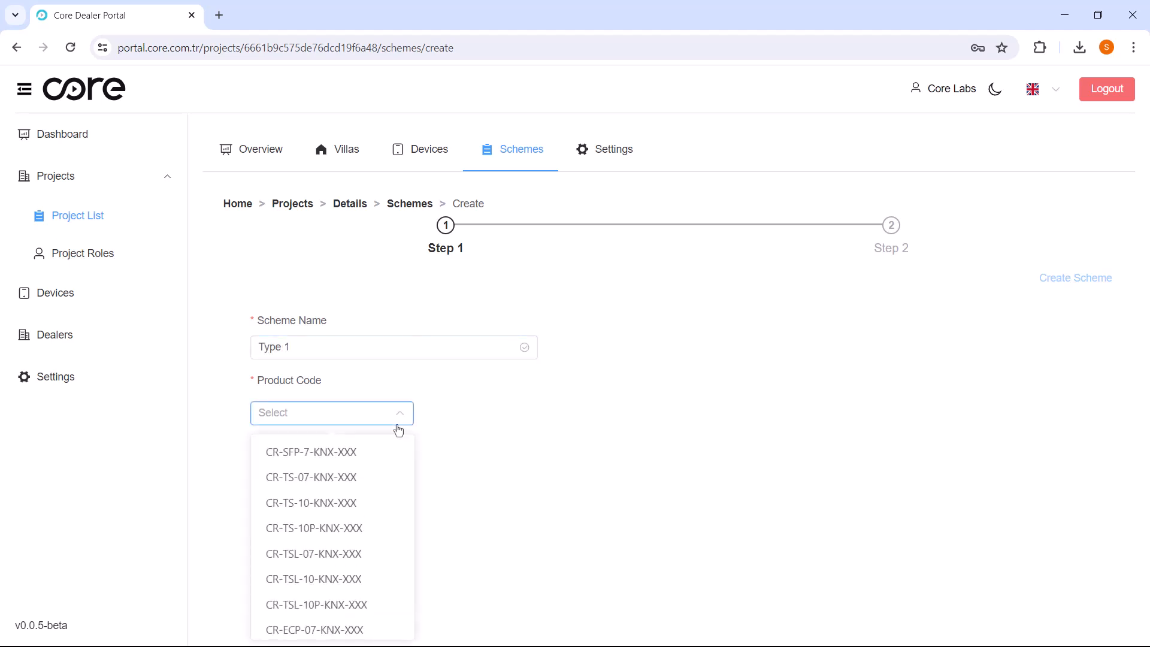
pyautogui.scroll(-1, 335, 485)
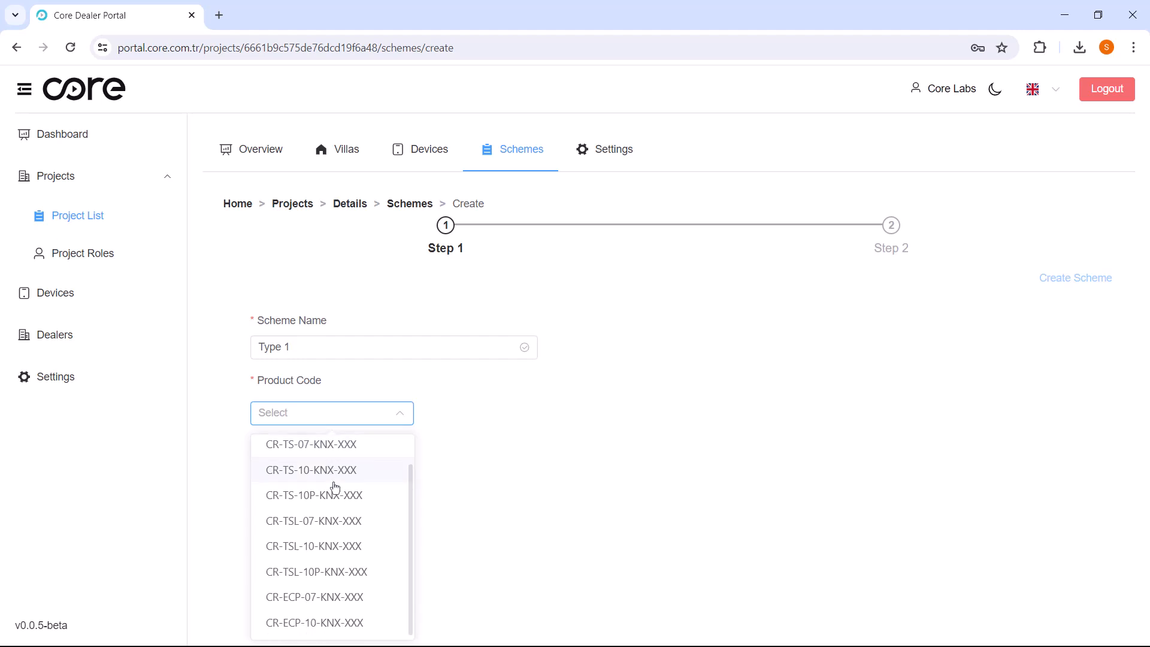
pyautogui.click(338, 625)
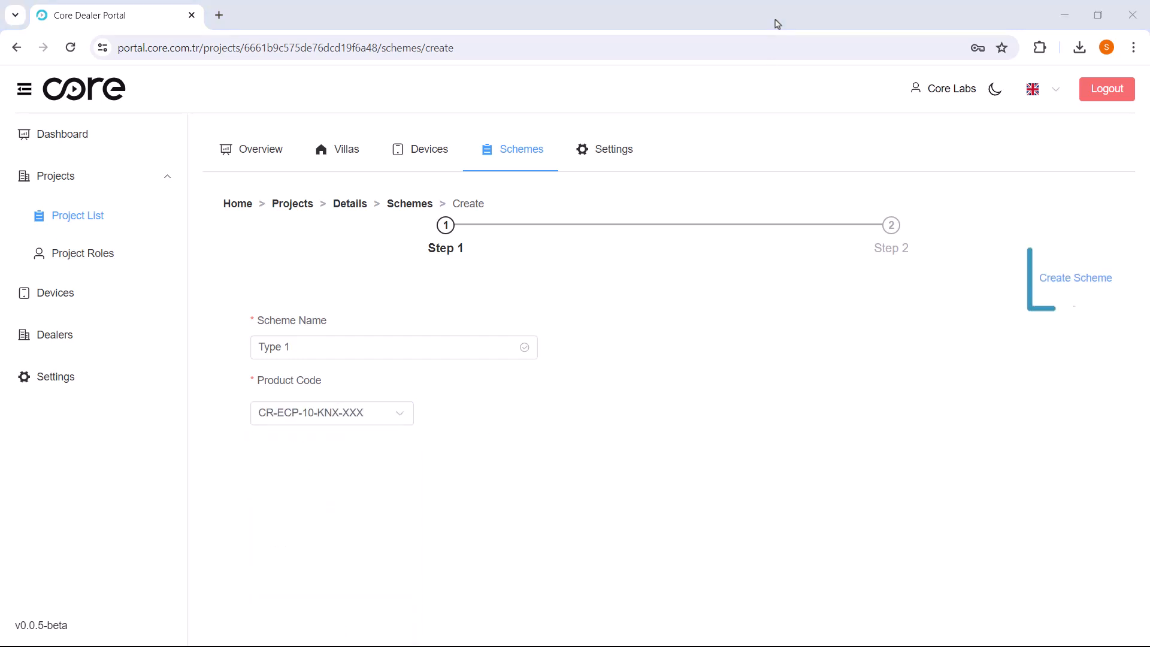
pyautogui.click(1098, 285)
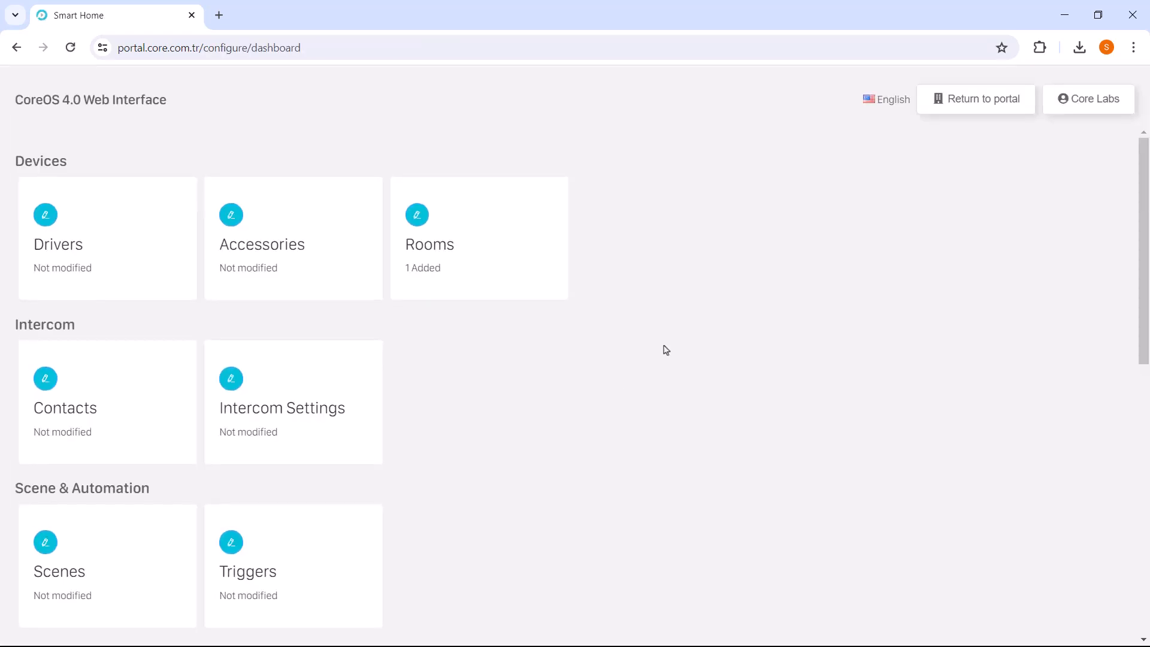
# - Add a System I/O driver and a KNX Twisted Pair driver
pyautogui.click(72, 251)
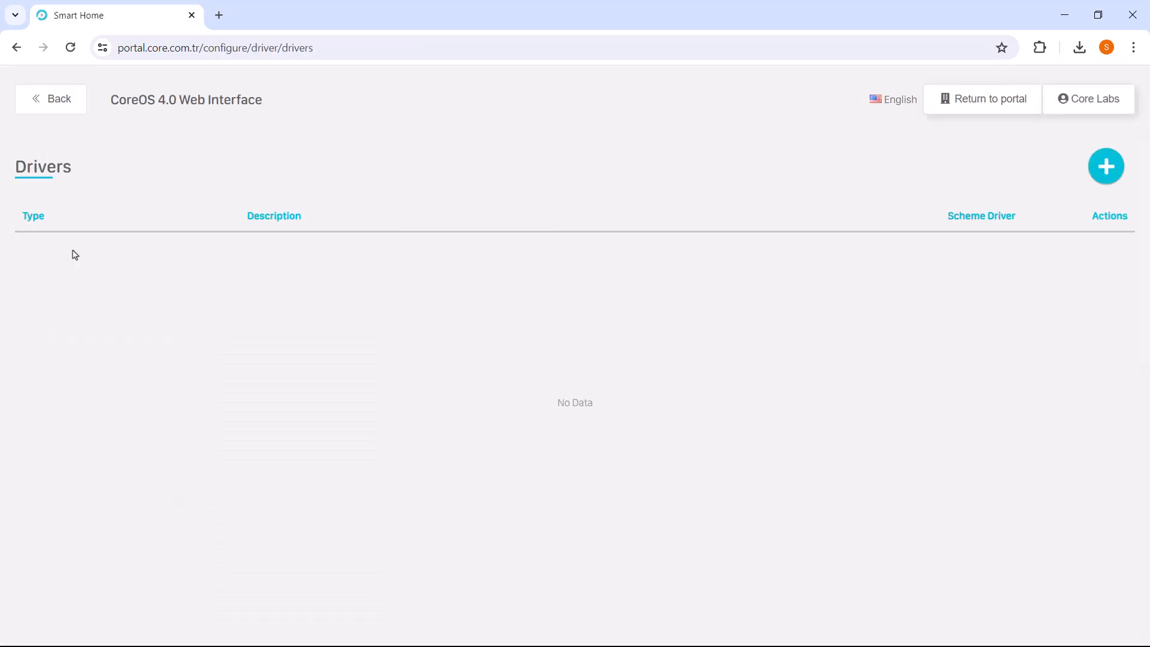
pyautogui.click(1105, 165)
pyautogui.click(222, 268)
pyautogui.click(213, 359)
pyautogui.click(187, 329)
pyautogui.click(1107, 166)
pyautogui.click(259, 268)
pyautogui.click(237, 389)
pyautogui.click(181, 327)
# - Edit the Default Room entry and retype its name
pyautogui.click(54, 108)
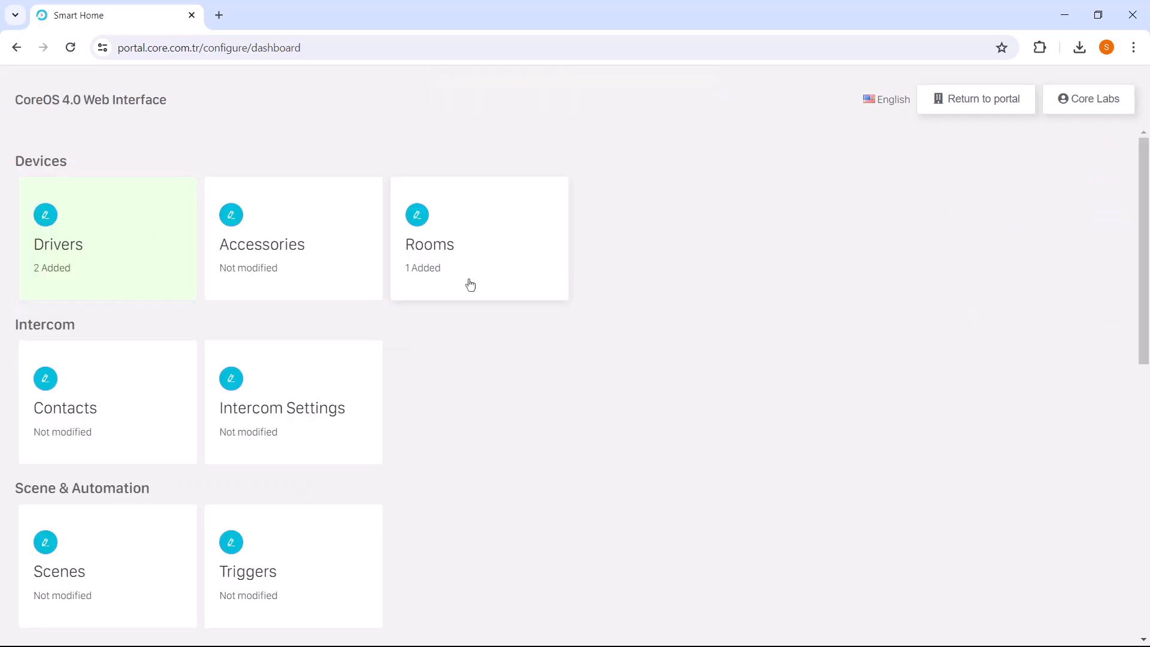
pyautogui.click(426, 246)
pyautogui.click(1004, 222)
pyautogui.moveTo(485, 287); pyautogui.dragTo(393, 281)
pyautogui.write('Li')
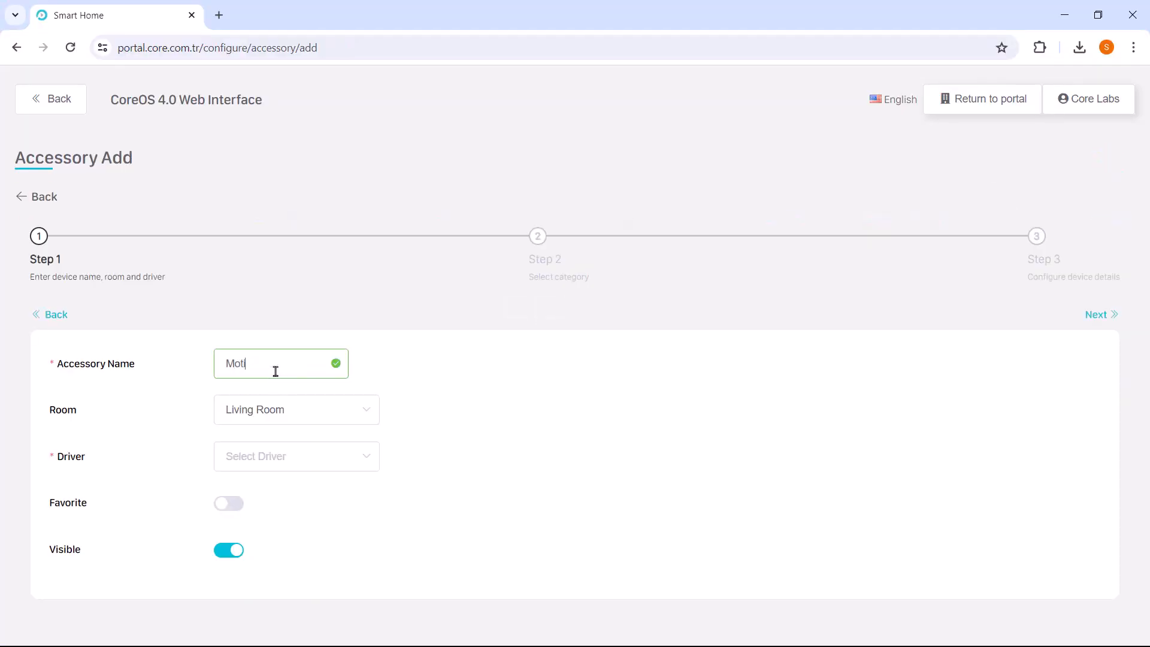
# - Create a motion sensor accessory on the System I/O driver as a Sensor Motion type with an icon
pyautogui.write('on Sensor')
pyautogui.click(295, 457)
pyautogui.click(263, 502)
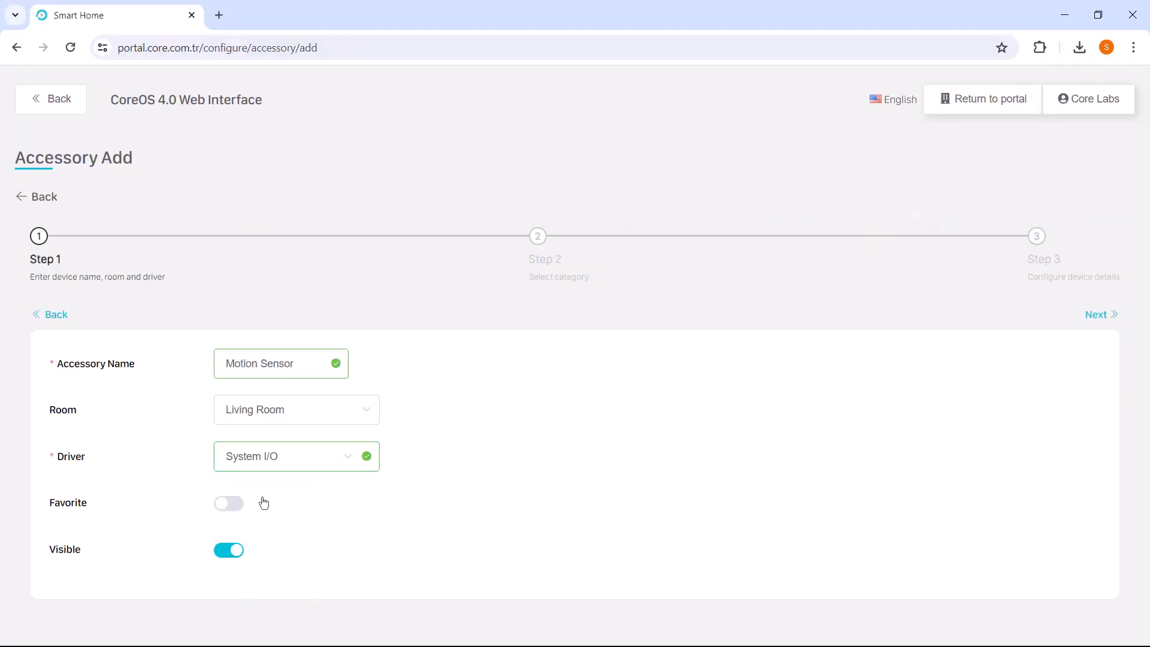
pyautogui.click(1101, 315)
pyautogui.click(238, 372)
pyautogui.click(264, 430)
pyautogui.click(292, 412)
pyautogui.click(273, 528)
pyautogui.click(1101, 315)
# - Connect the motion sensor to input 3 with Arm Stay off and entry delay 15, then save
pyautogui.click(290, 374)
pyautogui.click(249, 444)
pyautogui.click(249, 463)
pyautogui.write('15')
pyautogui.click(229, 550)
pyautogui.click(1101, 315)
# - Add a 'Gas Sensor' accessory in the Kitchen using the System I/O driver
pyautogui.click(261, 358)
pyautogui.write('Gas Sensor')
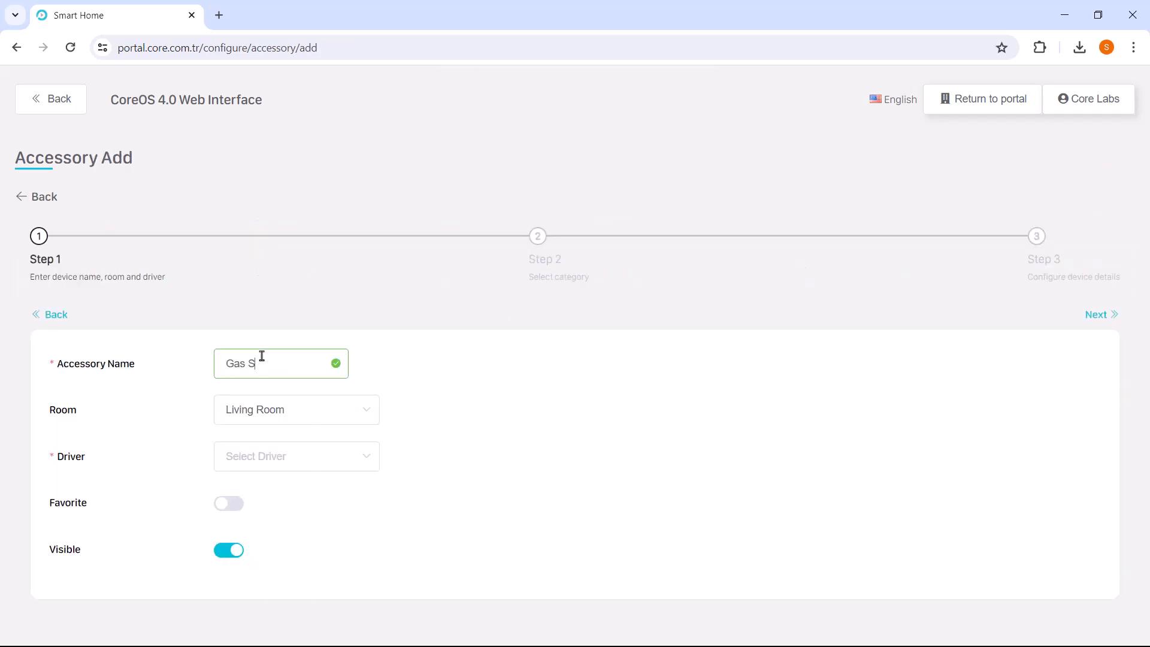
pyautogui.click(267, 417)
pyautogui.click(265, 488)
pyautogui.click(296, 456)
pyautogui.click(264, 490)
# - Make the gas sensor a Sensor Gas type with icon 64 and a normally open input
pyautogui.click(1101, 315)
pyautogui.click(296, 364)
pyautogui.click(257, 532)
pyautogui.click(288, 409)
pyautogui.click(267, 501)
pyautogui.click(1102, 315)
pyautogui.click(228, 408)
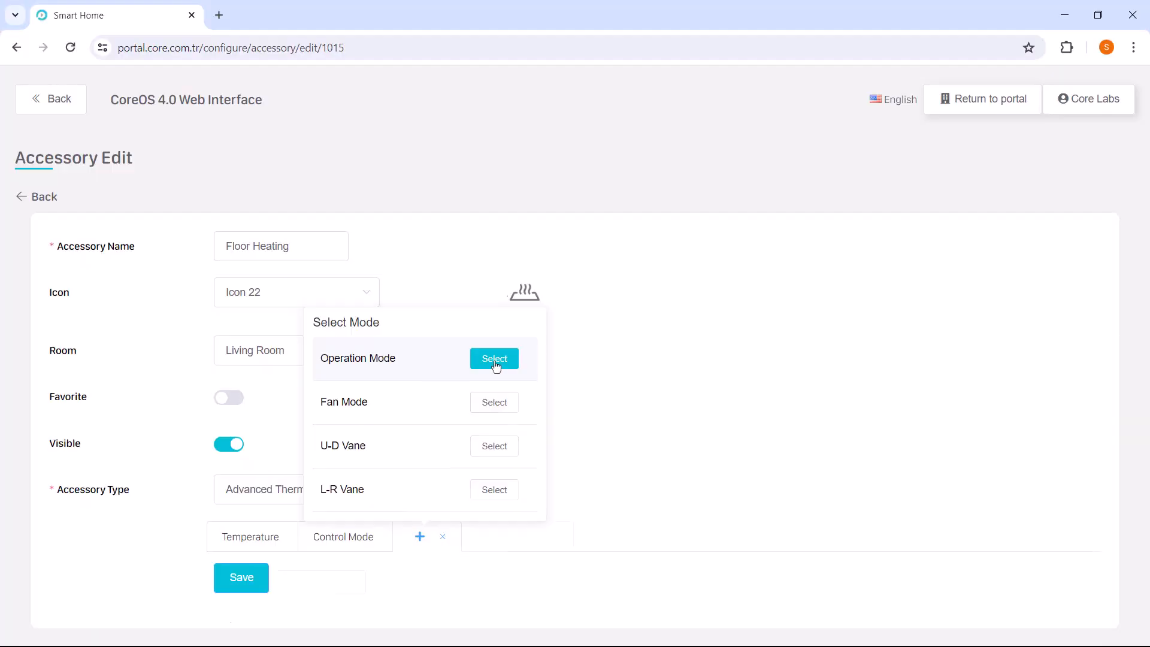
# - Give the thermostat an Operation Mode with only Heat enabled, set its read address, and save
pyautogui.click(496, 360)
pyautogui.scroll(-4, 360, 348)
pyautogui.click(226, 328)
pyautogui.scroll(-2, 207, 384)
pyautogui.click(226, 400)
pyautogui.click(226, 452)
pyautogui.click(226, 503)
pyautogui.click(608, 351)
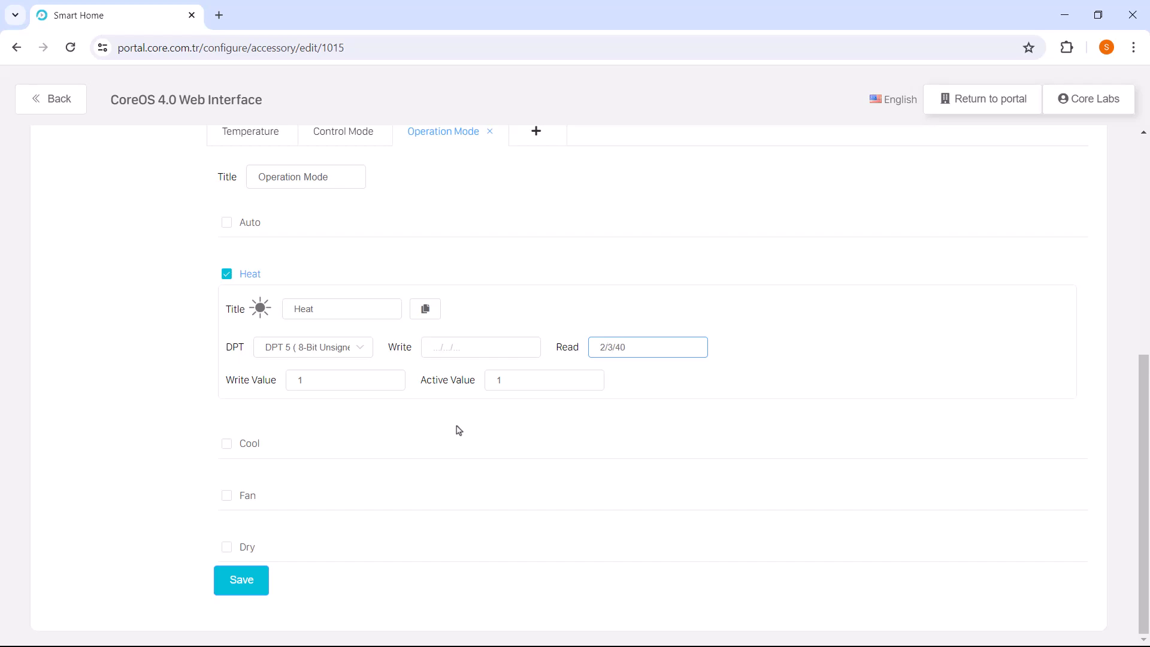
pyautogui.click(241, 580)
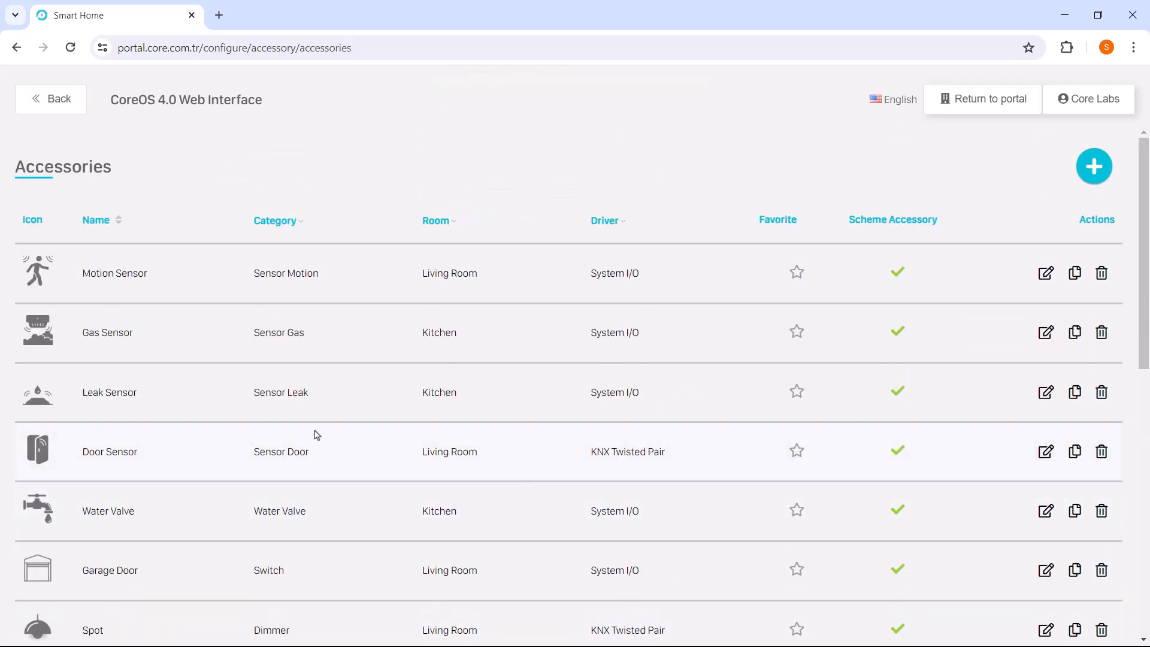
# - Mark Spot, Chandelier and Floor Heating as favourites
pyautogui.scroll(-3, 351, 443)
pyautogui.click(797, 406)
pyautogui.click(797, 524)
pyautogui.scroll(-6, 779, 527)
pyautogui.click(797, 510)
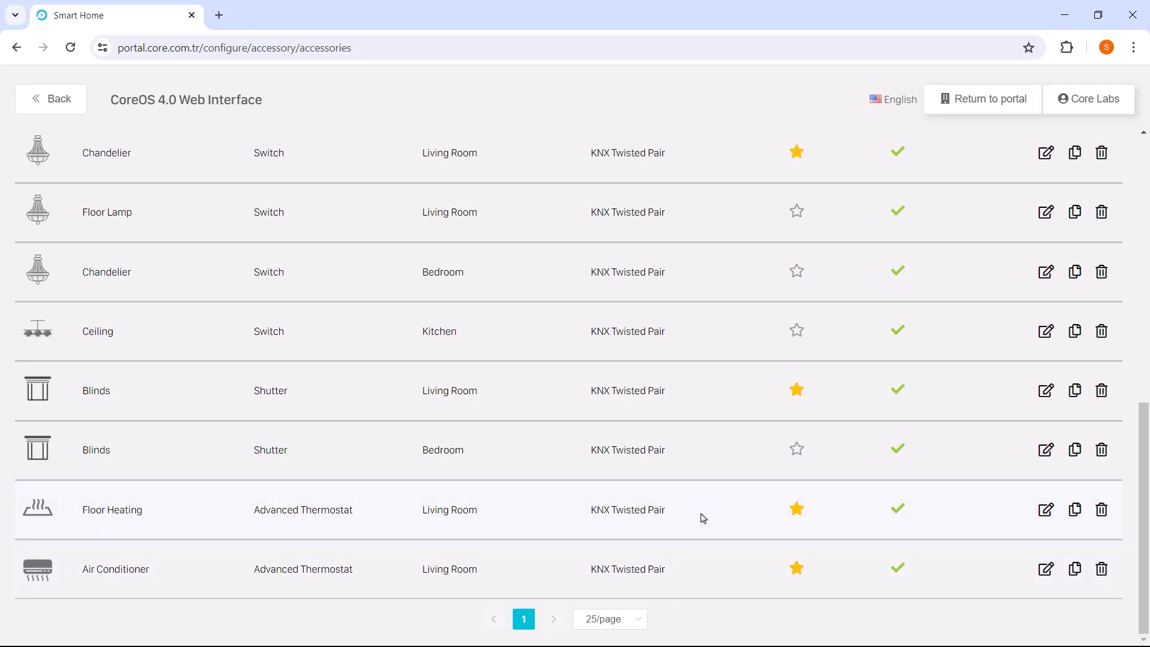
pyautogui.scroll(10, 719, 372)
# - Add a new intercom contact named 'Door Station' with number 1
pyautogui.click(51, 98)
pyautogui.scroll(-2, 131, 329)
pyautogui.click(131, 330)
pyautogui.click(1094, 166)
pyautogui.click(343, 257)
pyautogui.write('Door Station')
pyautogui.click(764, 272)
pyautogui.write('1')
# - Make the contact an Akuvox device and enter its login username and password
pyautogui.click(281, 368)
pyautogui.click(240, 435)
pyautogui.click(254, 456)
pyautogui.write('admin')
pyautogui.press('Tab')
pyautogui.write('admin')
# - Add an HTTP request shortcut action with its URL ending in octet 200 and a key icon
pyautogui.click(89, 521)
pyautogui.click(274, 522)
pyautogui.click(264, 588)
pyautogui.click(481, 509)
pyautogui.write('O')
pyautogui.click(719, 521)
pyautogui.hotkey('ctrl', 'v')
pyautogui.moveTo(773, 522); pyautogui.dragTo(641, 522)
pyautogui.click(721, 524)
pyautogui.press('BackSpace')
pyautogui.press('BackSpace')
pyautogui.press('BackSpace')
pyautogui.write('200')
pyautogui.click(1007, 523)
pyautogui.click(1070, 489)
# - Add a 'Garage Door' accessory shortcut action sending On, and save the contact
pyautogui.click(90, 569)
pyautogui.click(64, 570)
pyautogui.click(271, 570)
pyautogui.click(269, 533)
pyautogui.click(511, 570)
pyautogui.write('Garage Door')
pyautogui.click(836, 570)
pyautogui.click(827, 499)
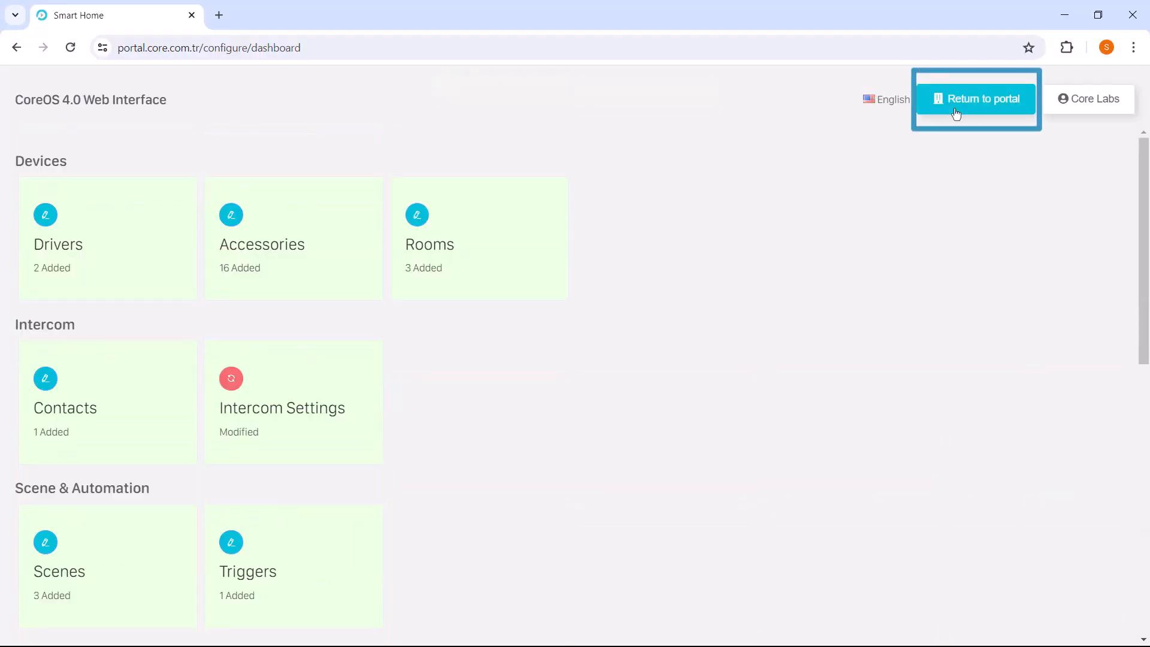
# - Return to the portal saving the CoreOS changes, view the new Type 1 scheme, then open the Schemes list
pyautogui.click(957, 114)
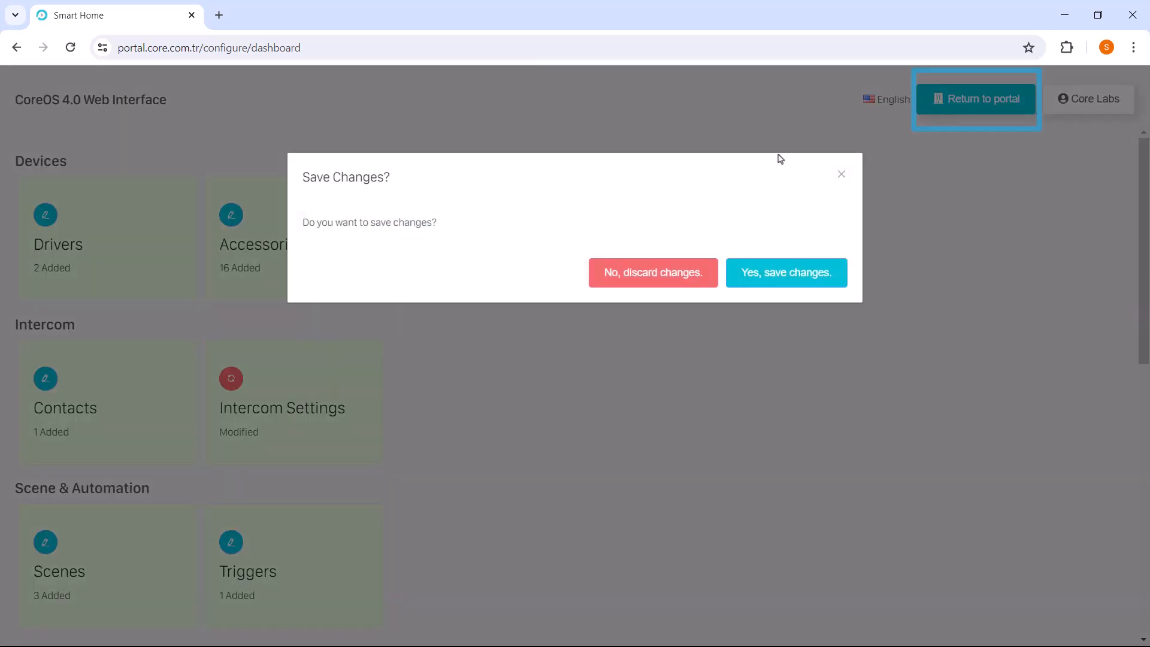
pyautogui.click(763, 285)
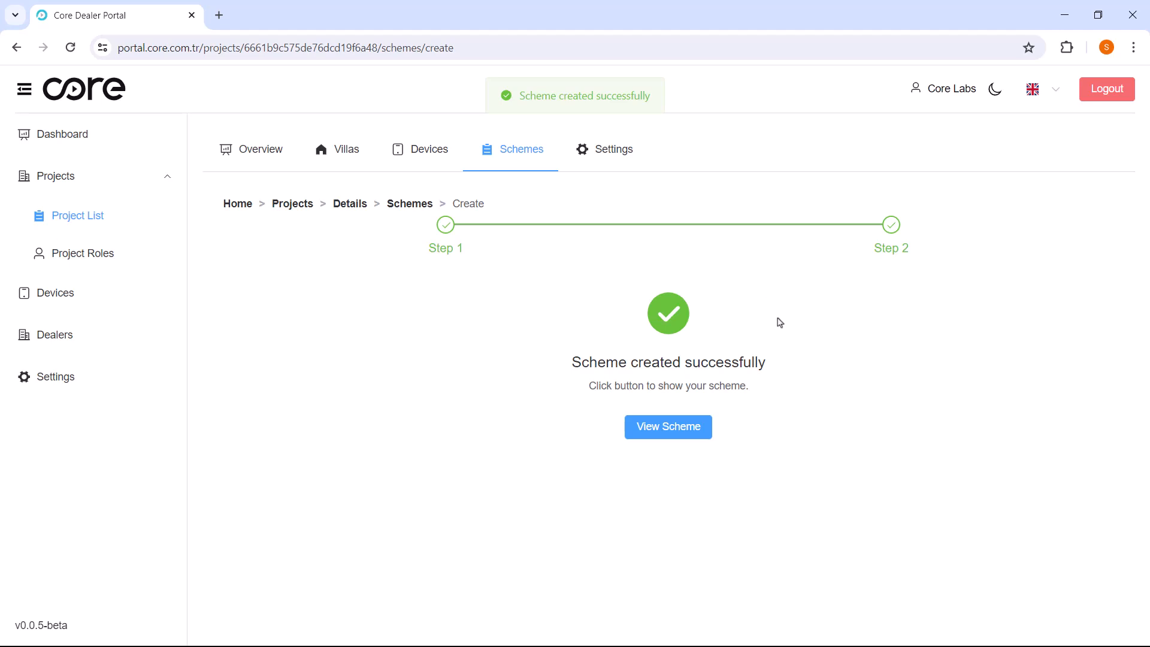
pyautogui.click(688, 436)
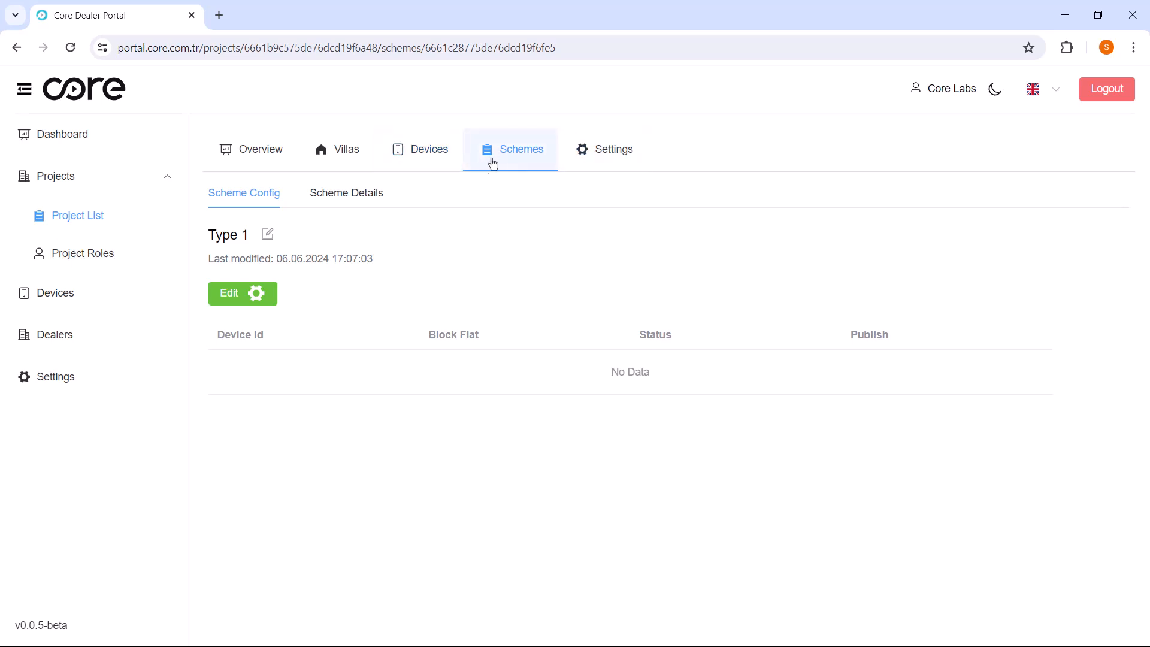
pyautogui.click(528, 155)
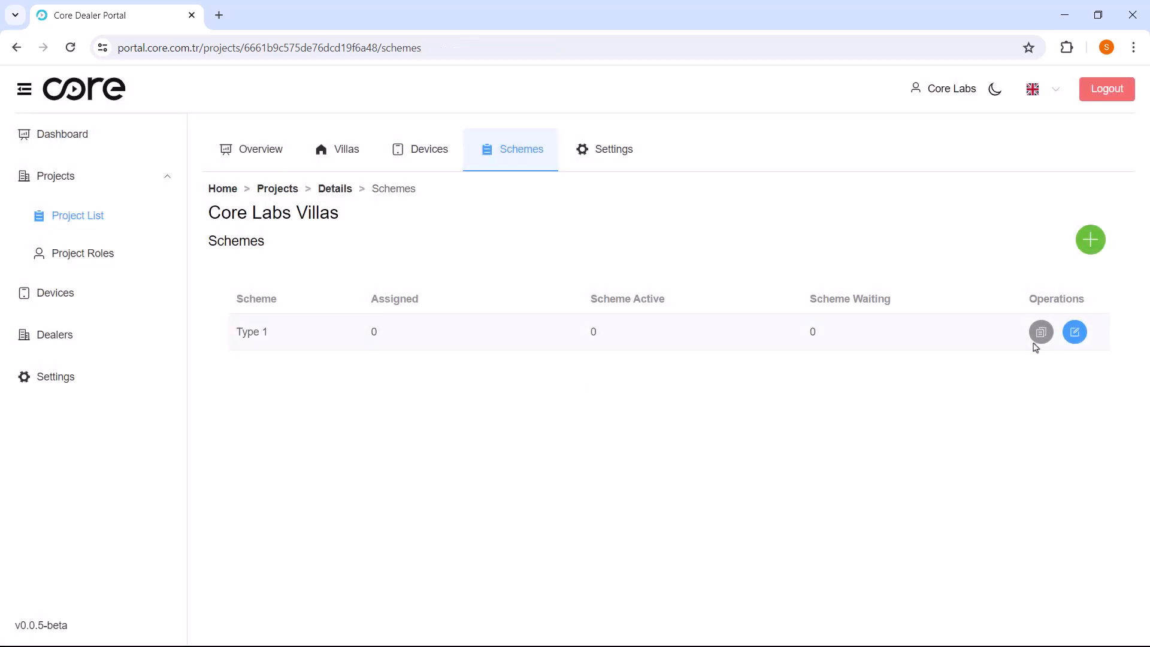
# - Copy the Type 1 scheme as 'Type 2' and open the copy for editing
pyautogui.click(1039, 339)
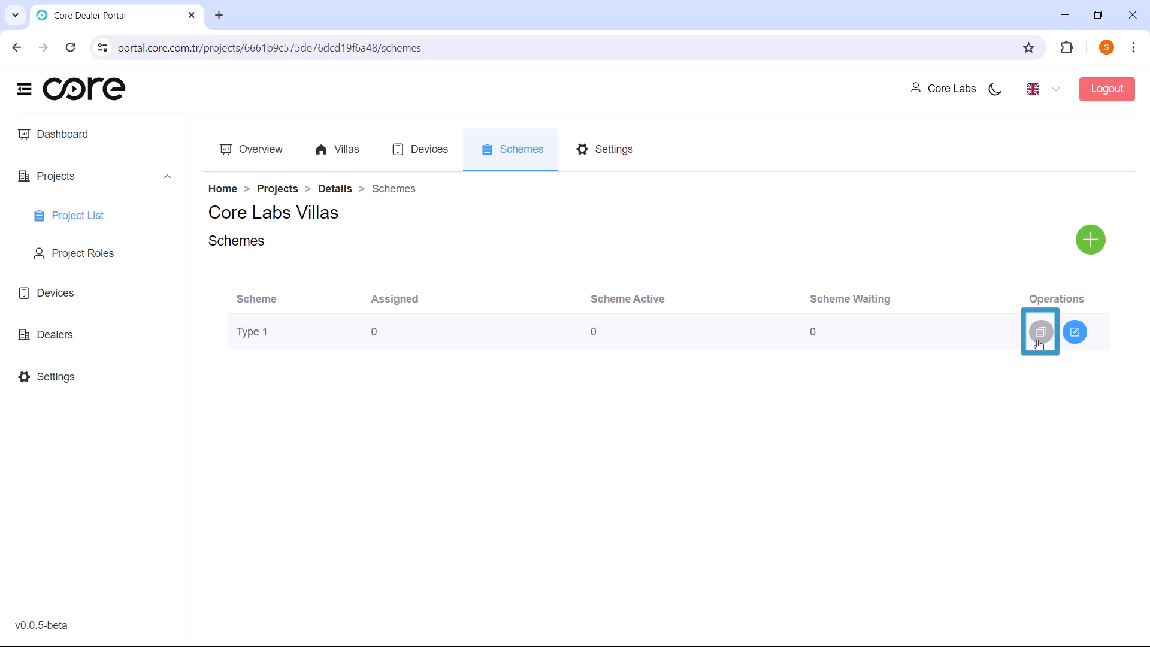
pyautogui.click(1040, 345)
pyautogui.click(550, 228)
pyautogui.write('Type 2')
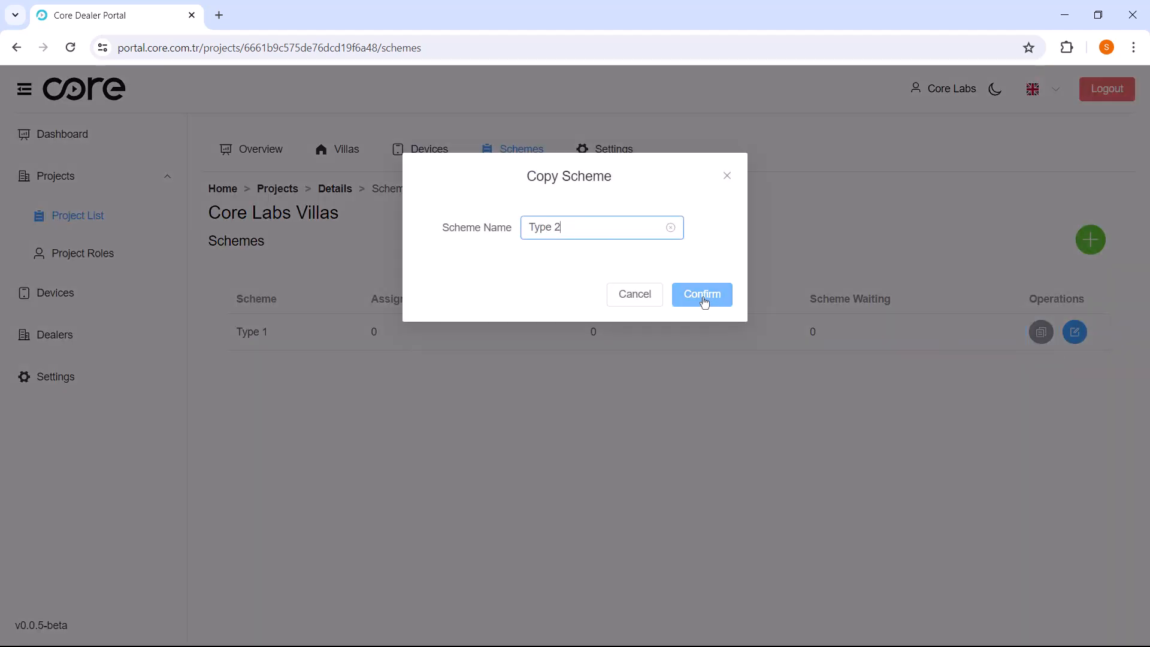
pyautogui.click(704, 298)
pyautogui.click(1072, 380)
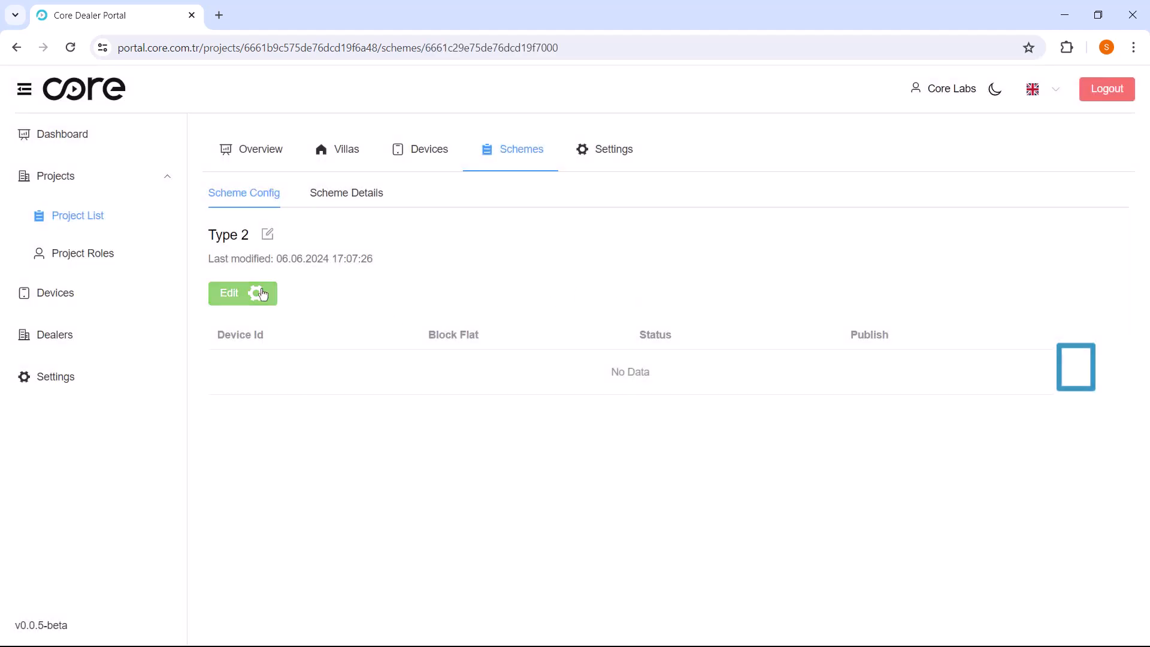
# - Open Type 2 in CoreOS and add a room named 'Garden' with Icon 24
pyautogui.click(263, 293)
pyautogui.click(463, 250)
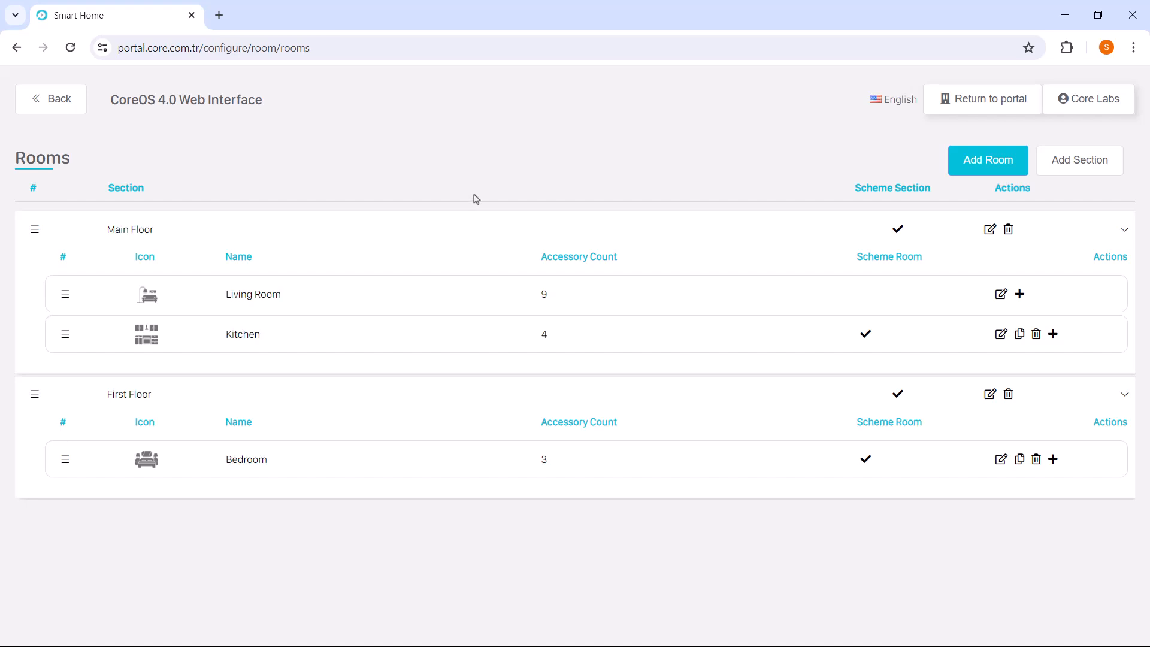
pyautogui.click(988, 160)
pyautogui.click(464, 232)
pyautogui.click(467, 383)
pyautogui.click(428, 291)
pyautogui.write('Garden')
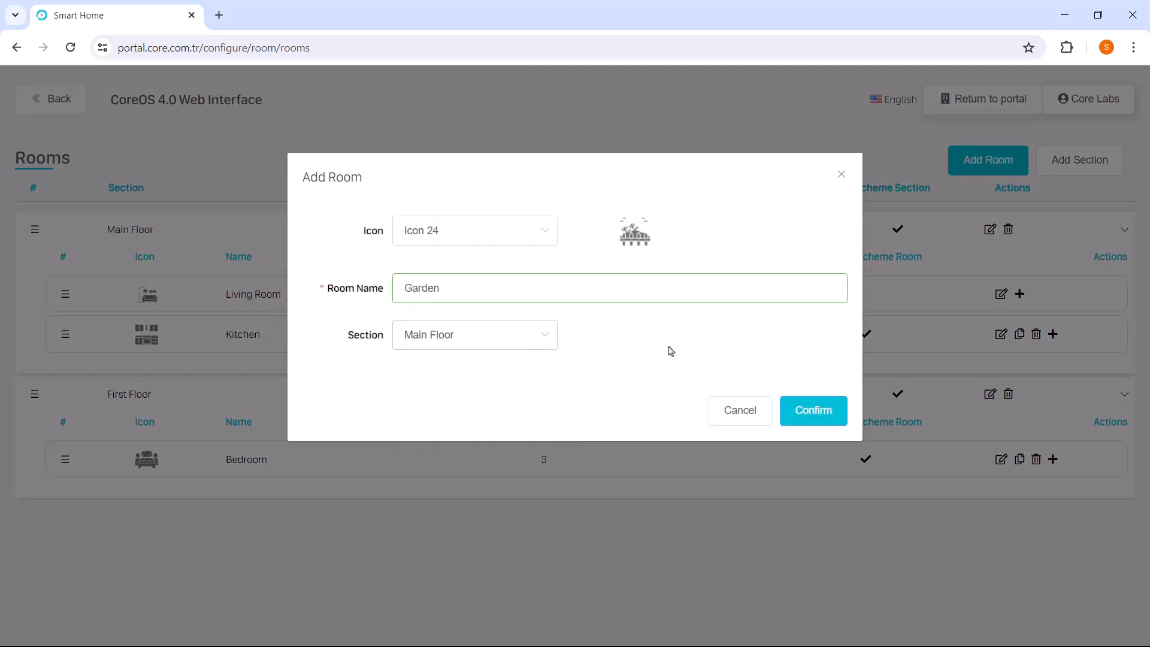
pyautogui.click(811, 414)
# - Duplicate the Kitchen Ceiling accessory as 'Garden Lights'
pyautogui.click(51, 98)
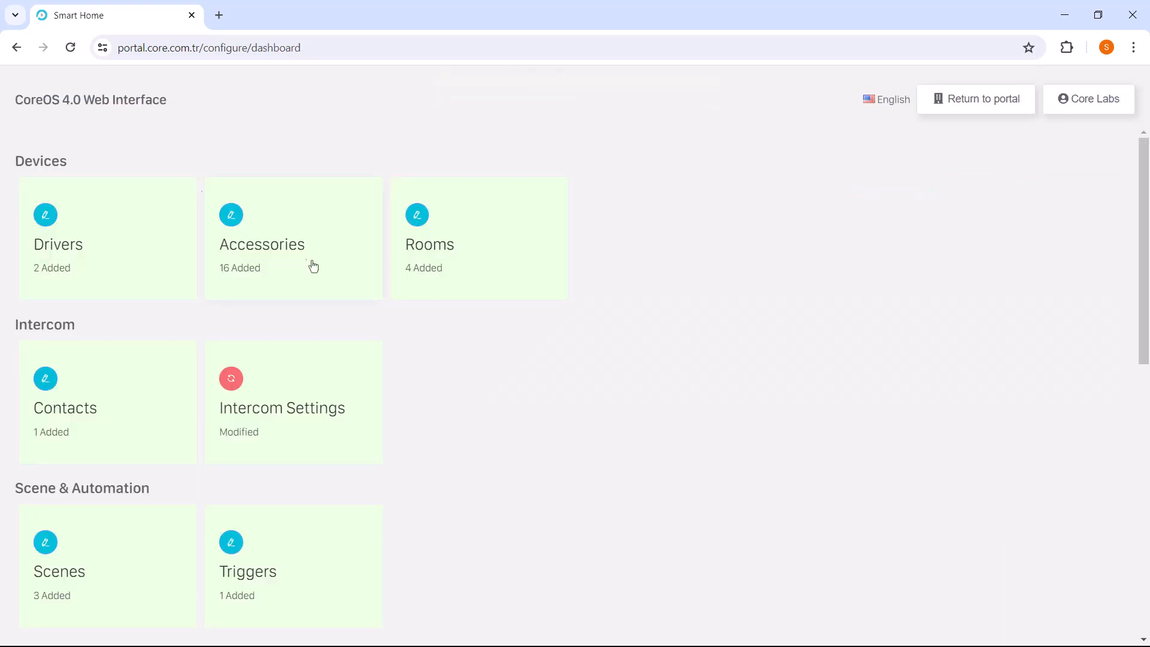
pyautogui.click(320, 270)
pyautogui.scroll(-15, 693, 423)
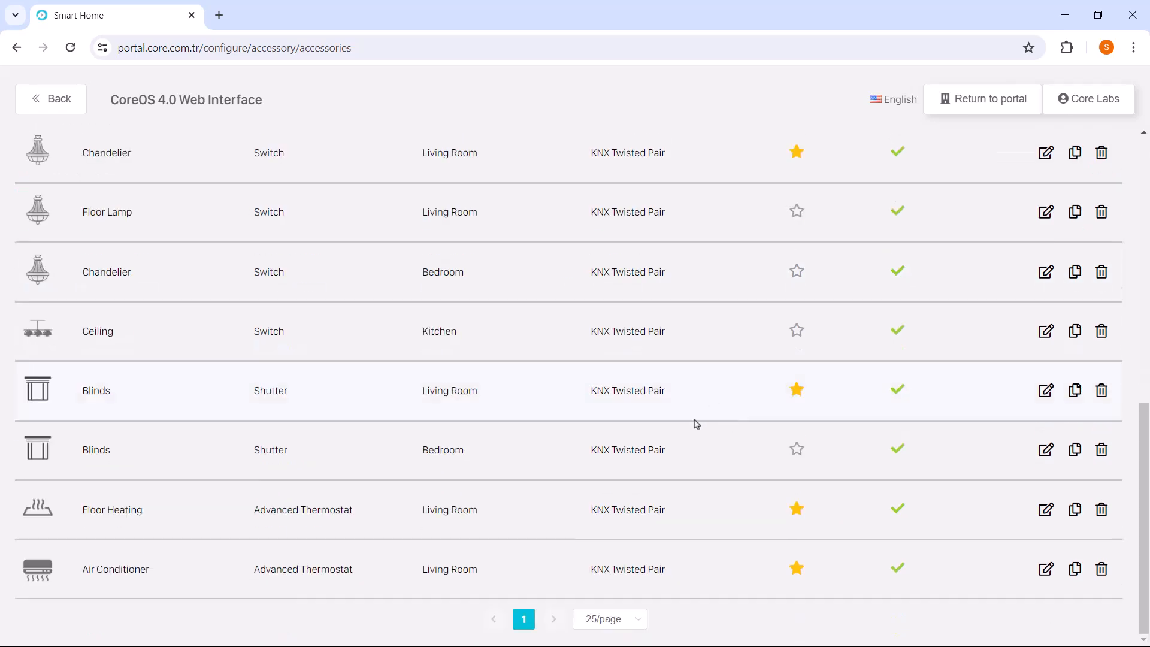
pyautogui.click(1075, 331)
pyautogui.doubleClick(321, 260)
pyautogui.write('Garden Lights')
pyautogui.click(814, 413)
# - Give Garden Lights Icon 34, the Garden room and address 1/1/9, then save
pyautogui.click(1046, 570)
pyautogui.click(297, 292)
pyautogui.click(258, 464)
pyautogui.click(297, 350)
pyautogui.click(275, 475)
pyautogui.scroll(-4, 481, 409)
pyautogui.click(460, 509)
pyautogui.press('BackSpace')
pyautogui.write('9')
pyautogui.click(727, 512)
pyautogui.press('BackSpace')
pyautogui.click(239, 581)
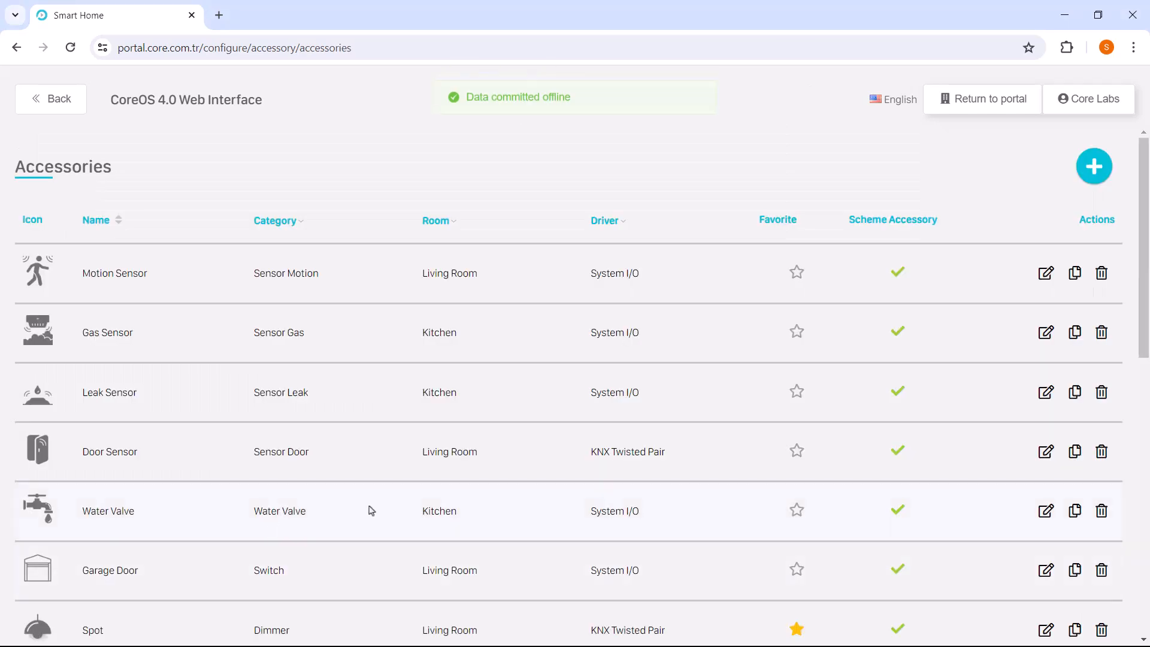
# - Move the Garage Door accessory into the Garden room
pyautogui.click(1046, 569)
pyautogui.click(296, 347)
pyautogui.click(269, 465)
pyautogui.scroll(-4, 270, 465)
pyautogui.click(240, 580)
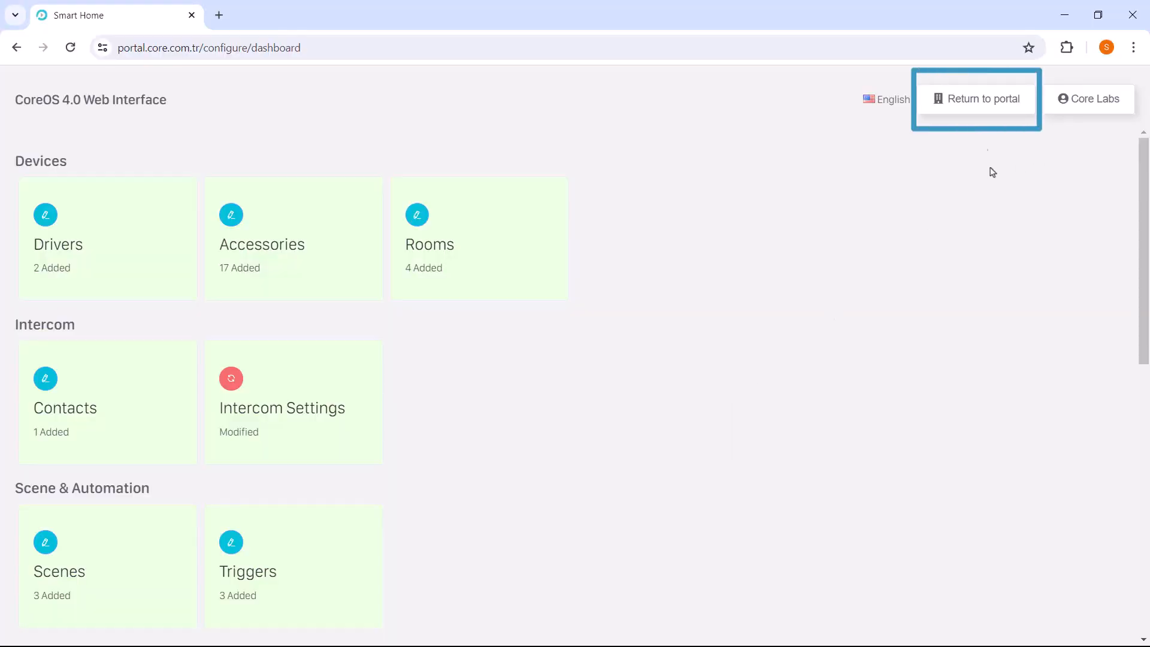
# - Save the CoreOS changes and export all modules into the Type 2 scheme
pyautogui.click(978, 108)
pyautogui.click(817, 278)
pyautogui.click(305, 223)
pyautogui.scroll(-3, 527, 371)
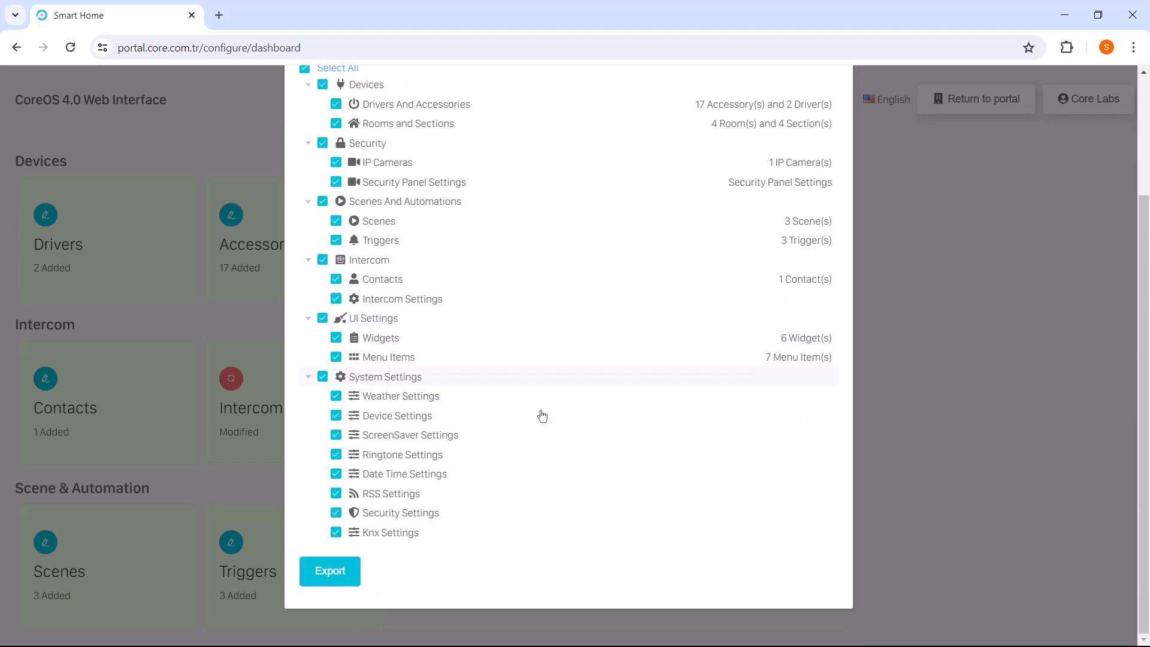
pyautogui.click(330, 572)
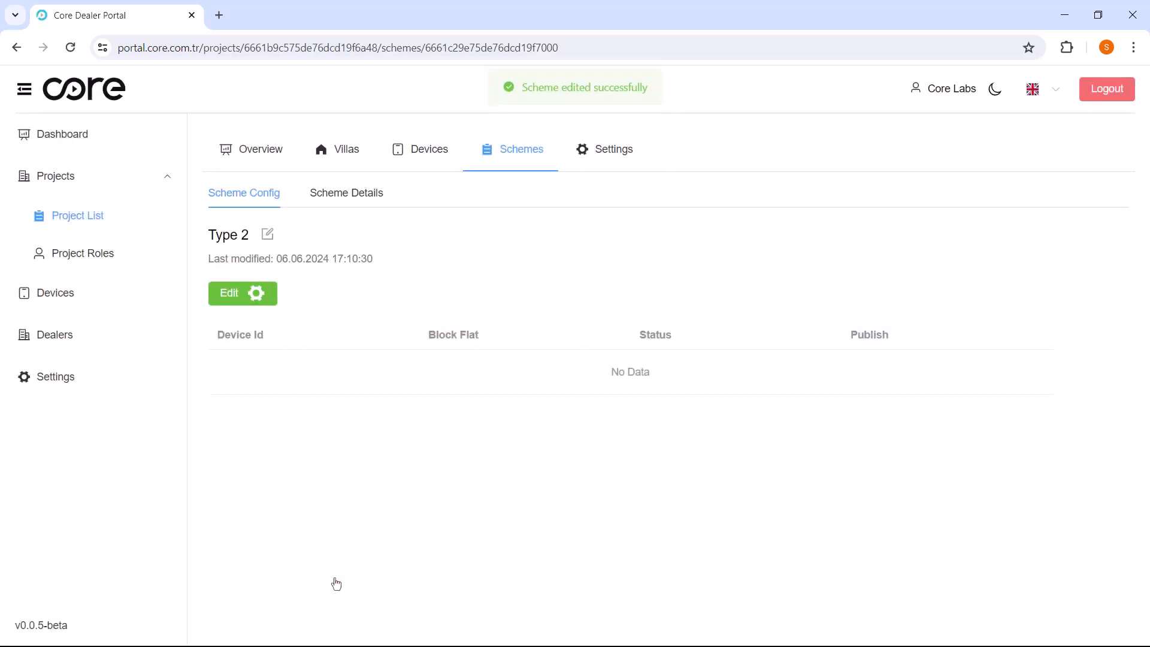
# - In the Devices list, assign scheme Type 1 to Villa 1 and Type 2 to Villa 2
pyautogui.click(421, 151)
pyautogui.click(765, 359)
pyautogui.click(786, 390)
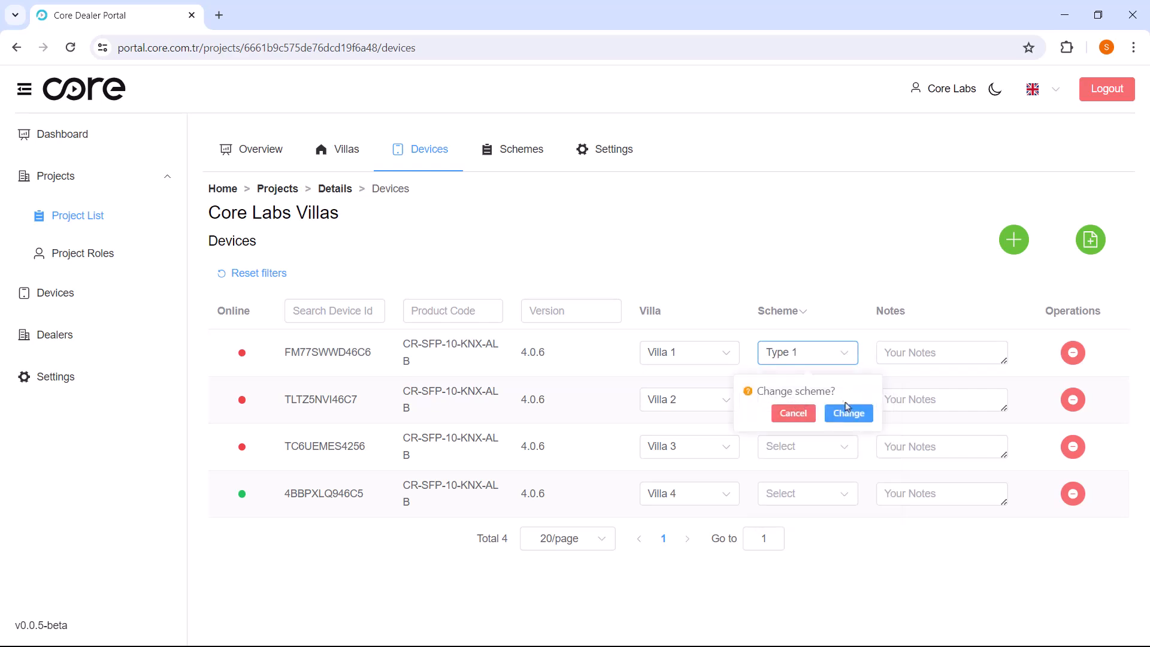
pyautogui.click(849, 411)
pyautogui.click(837, 400)
pyautogui.click(815, 461)
pyautogui.click(849, 460)
# - Assign Type 1 to Villa 3 and Type 2 to Villa 4, then go to project settings
pyautogui.click(835, 454)
pyautogui.click(785, 474)
pyautogui.click(836, 502)
pyautogui.click(835, 497)
pyautogui.click(785, 362)
pyautogui.click(848, 556)
pyautogui.click(599, 157)
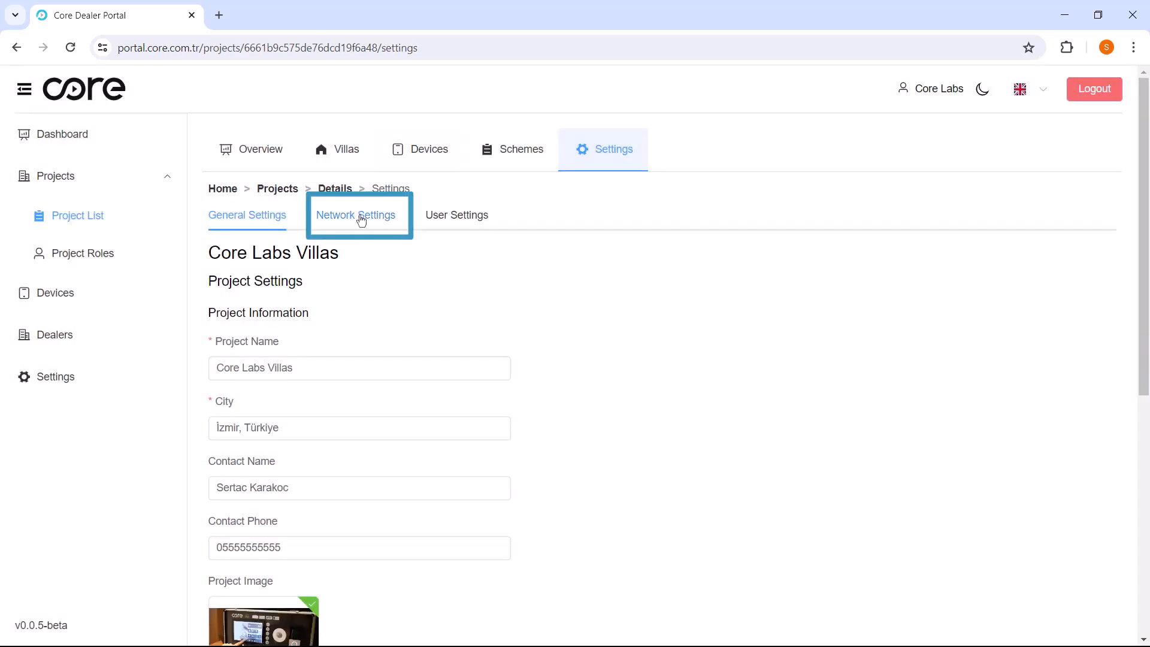
# - Set the start address to 10.1.1.201 and the gateway to 10.1.1.1
pyautogui.scroll(-1, 367, 331)
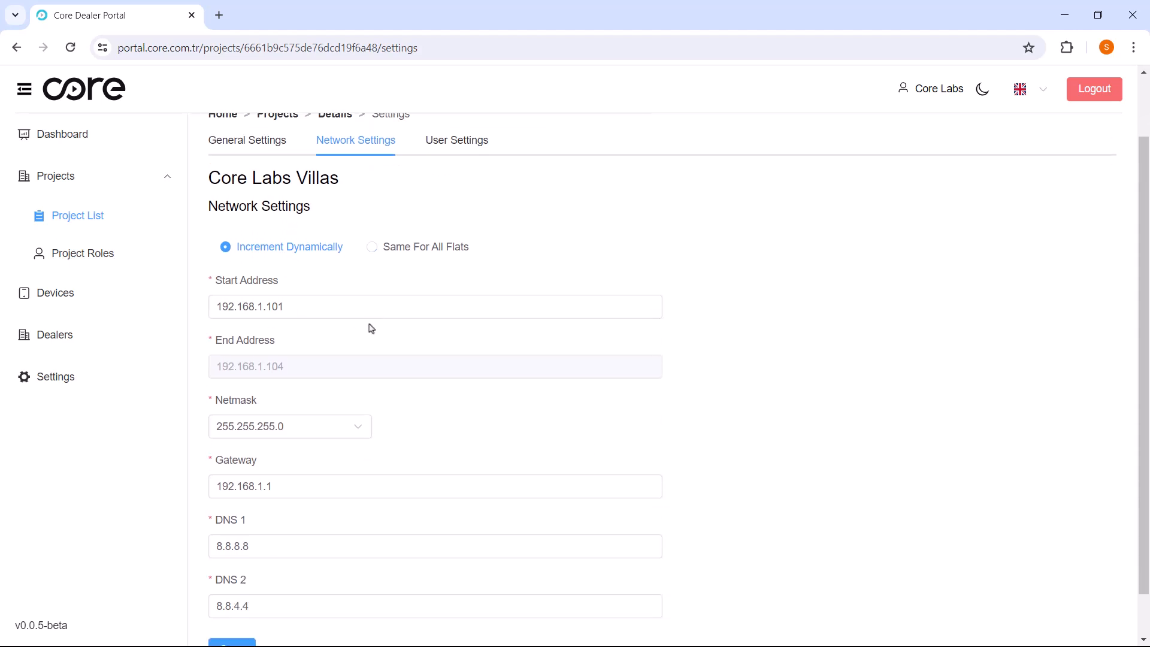
pyautogui.scroll(-1, 368, 318)
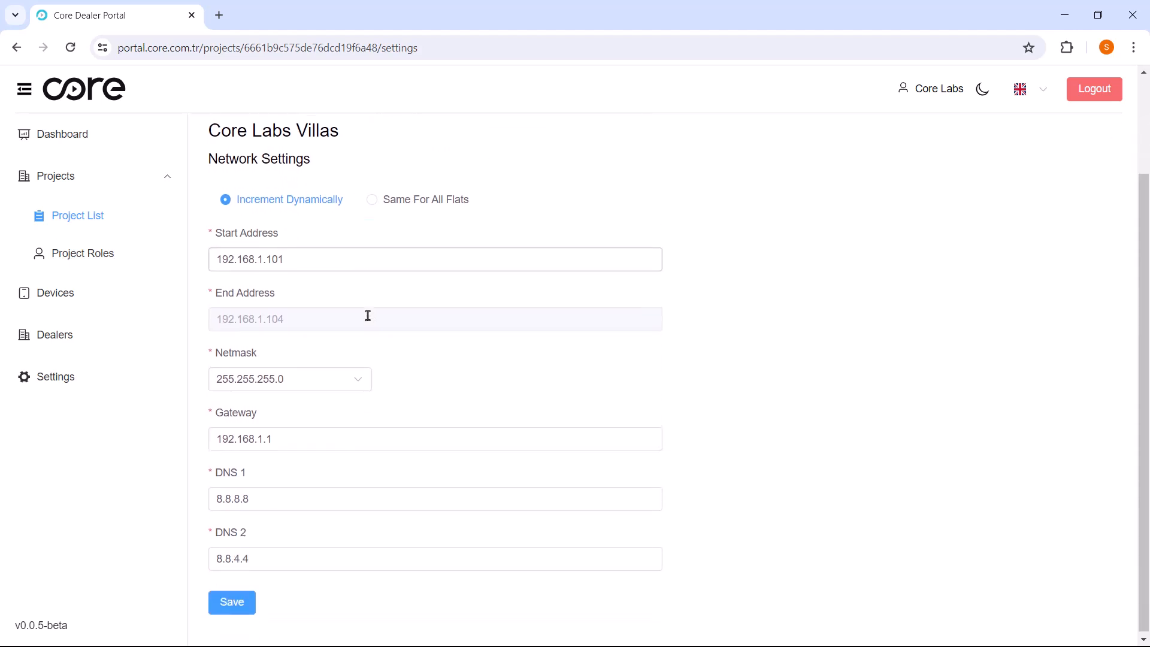
pyautogui.click(293, 257)
pyautogui.hotkey('ctrl', 'a')
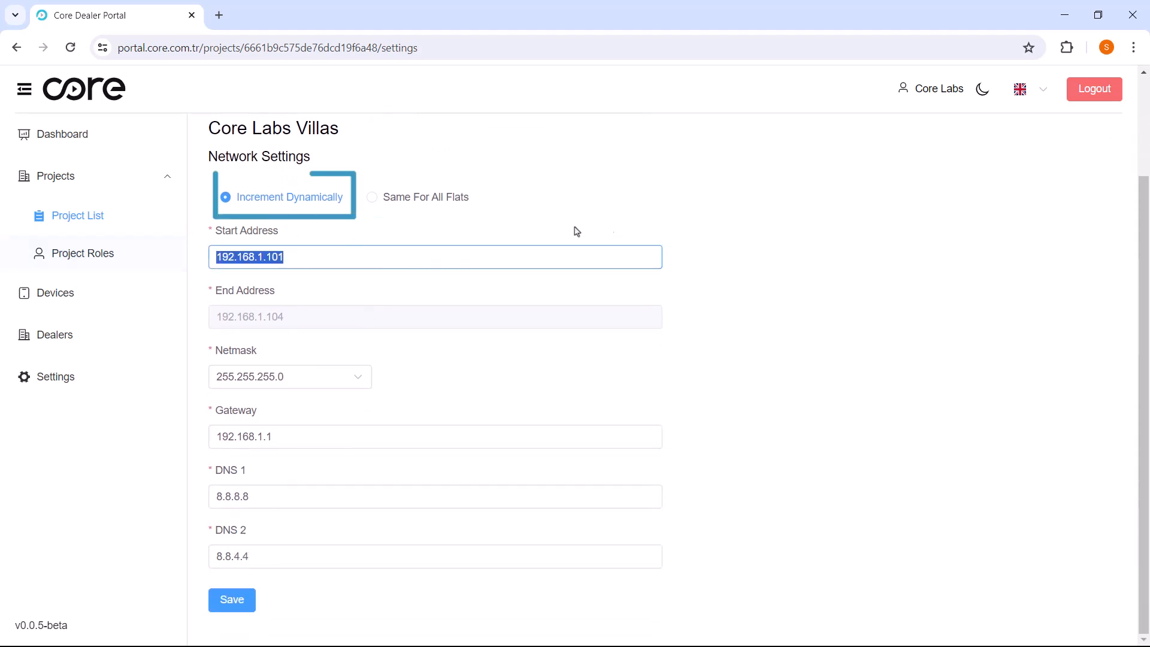
pyautogui.write('10.1.1.')
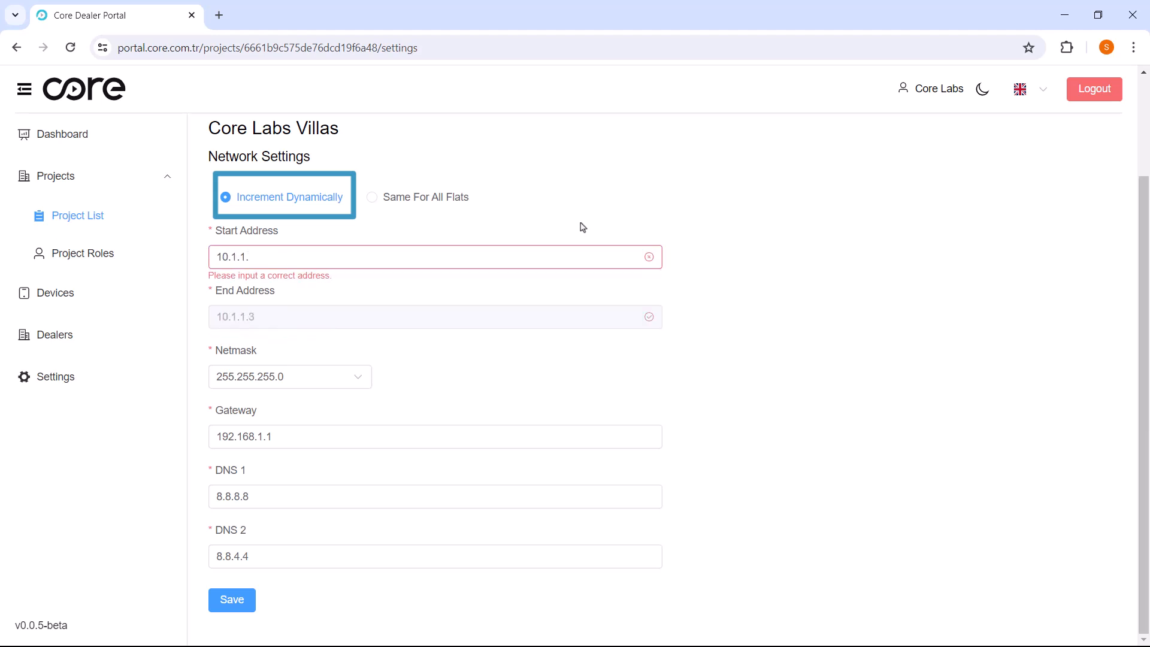
pyautogui.write('201')
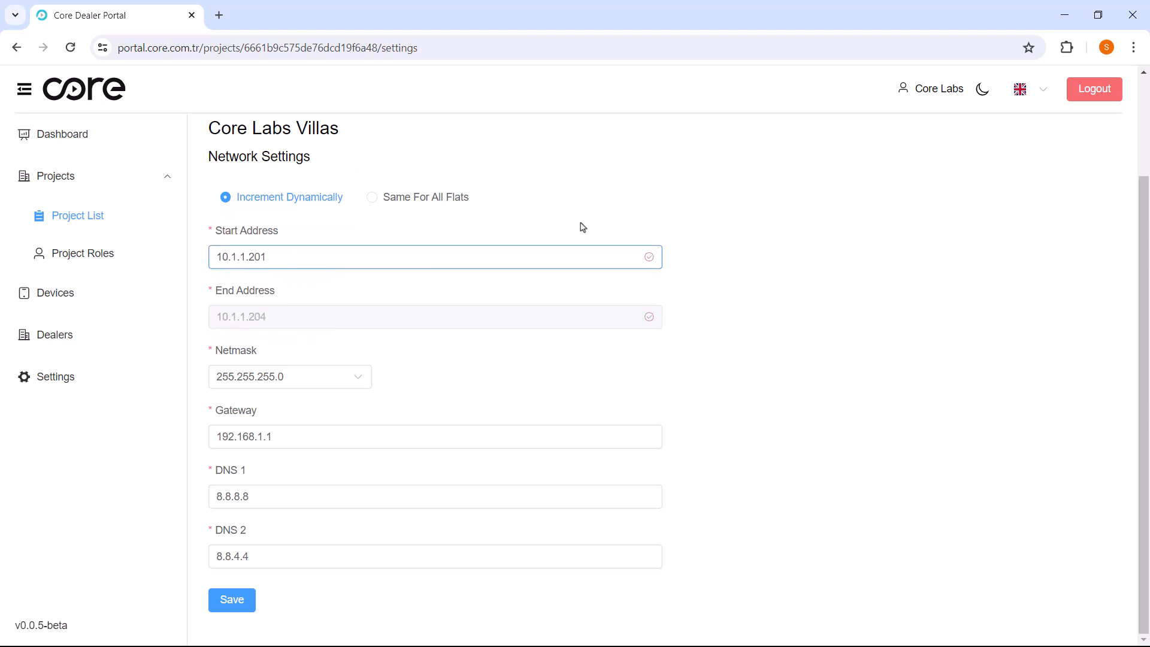
pyautogui.click(284, 426)
pyautogui.hotkey('ctrl', 'a')
pyautogui.write('10.1.1.1')
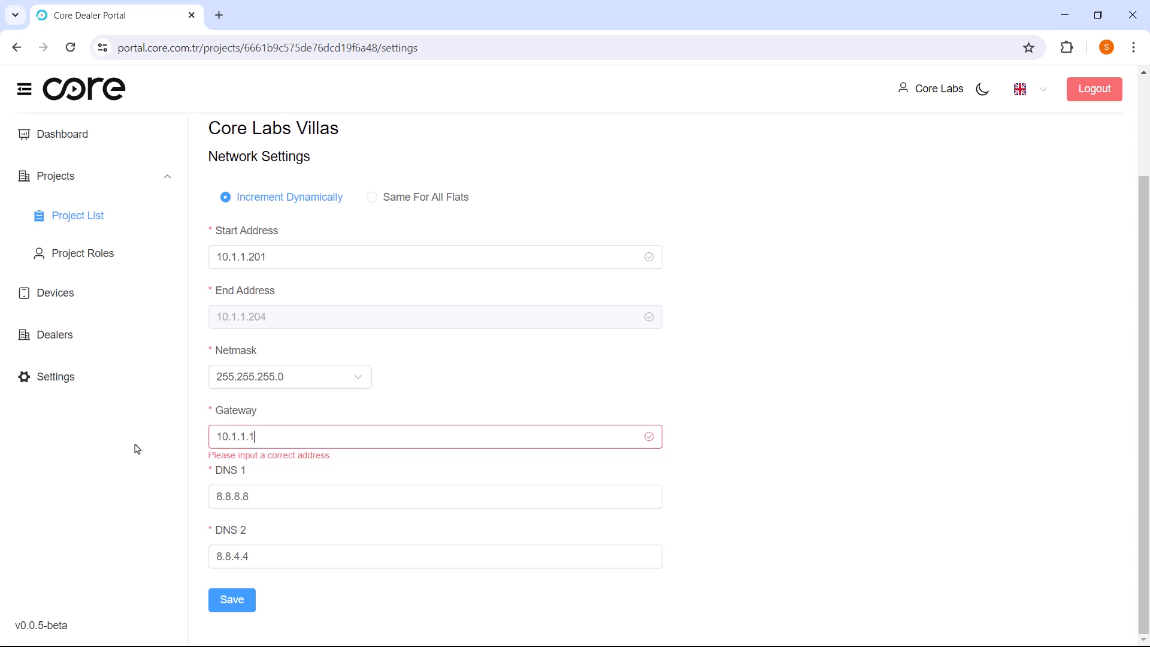
pyautogui.click(403, 393)
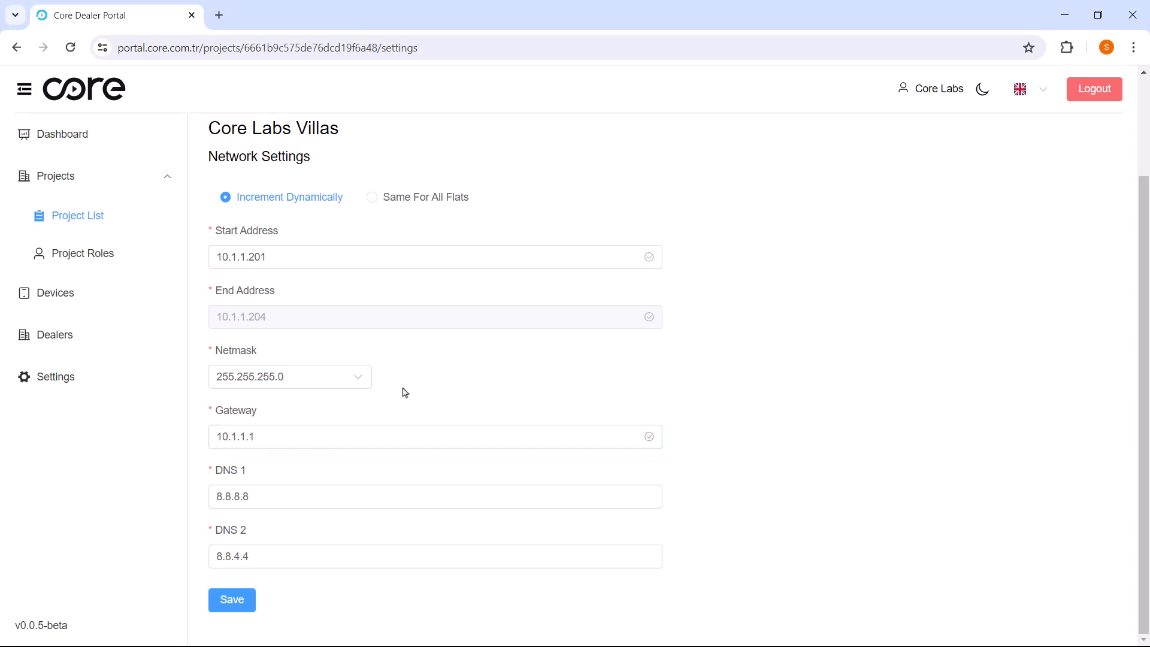
# - Briefly try one shared IP 10.1.1.201, then return to dynamically incrementing addresses
pyautogui.click(457, 205)
pyautogui.click(375, 313)
pyautogui.hotkey('ctrl', 'a')
pyautogui.write('10.1.1.201')
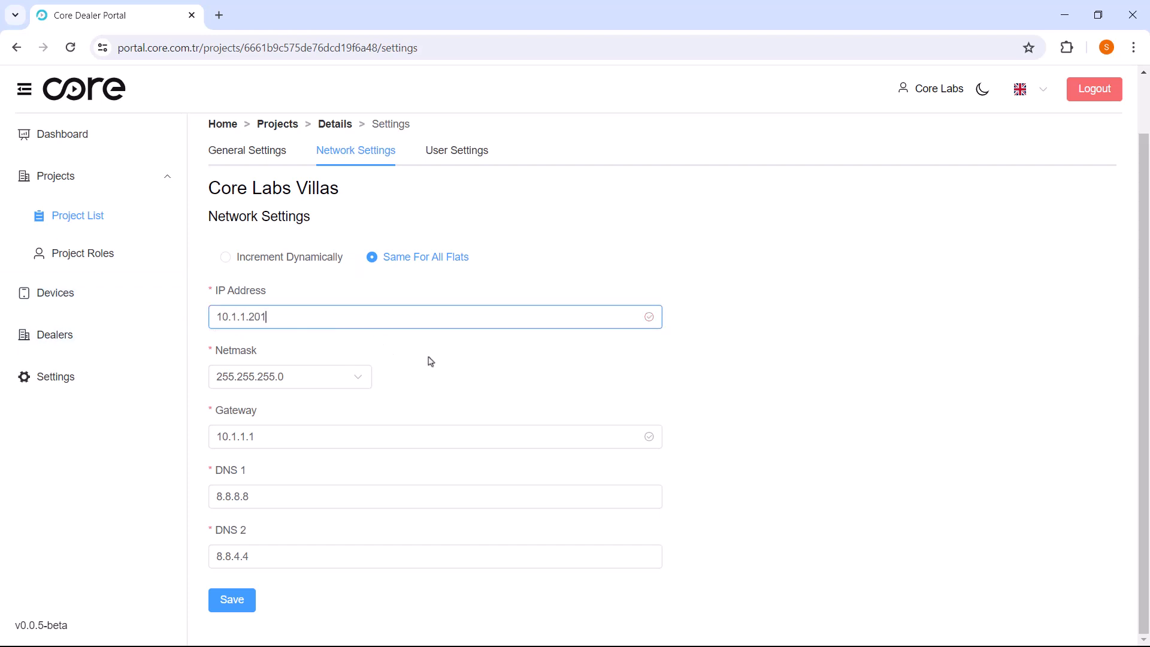
pyautogui.scroll(1, 452, 365)
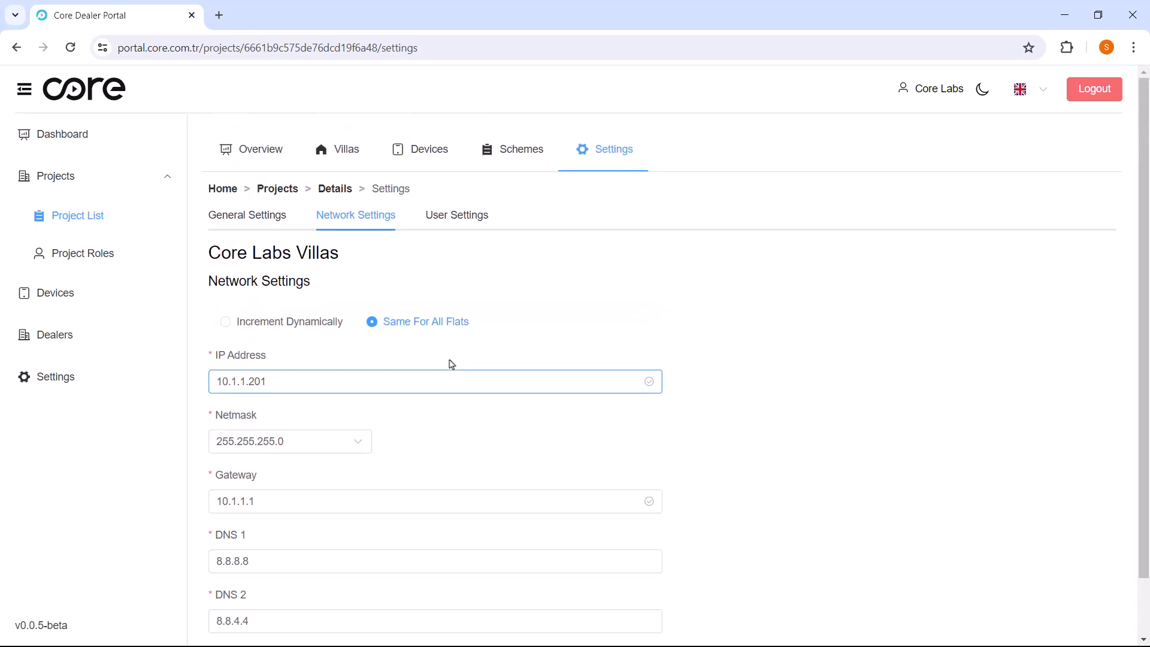
pyautogui.click(318, 320)
# - Save the network settings and confirm the IP address change
pyautogui.scroll(-2, 433, 385)
pyautogui.scroll(2, 411, 561)
pyautogui.scroll(-2, 412, 560)
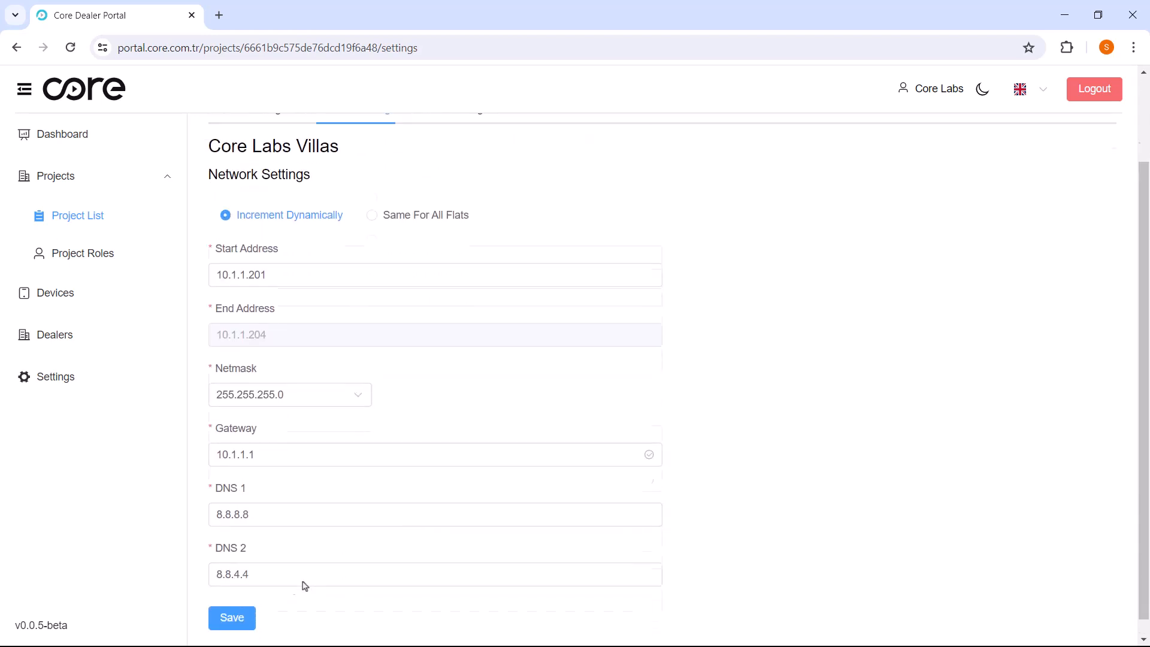
pyautogui.click(240, 601)
pyautogui.click(313, 559)
pyautogui.scroll(2, 521, 365)
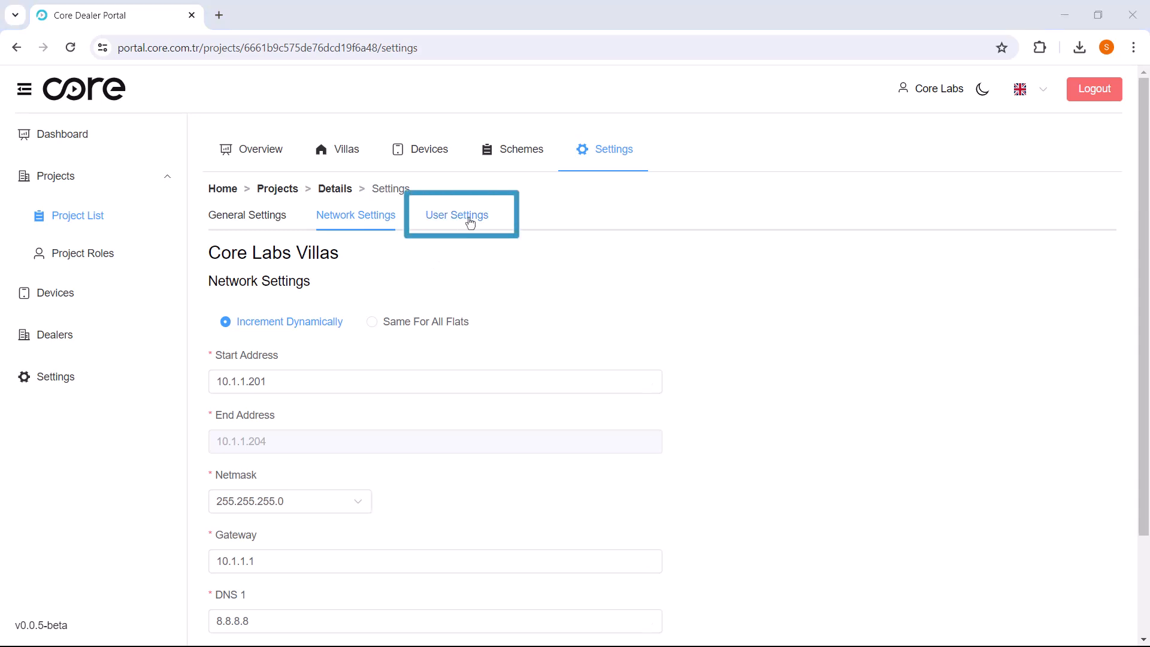
# - Show the Users table with the project's three users under User Settings
pyautogui.click(471, 223)
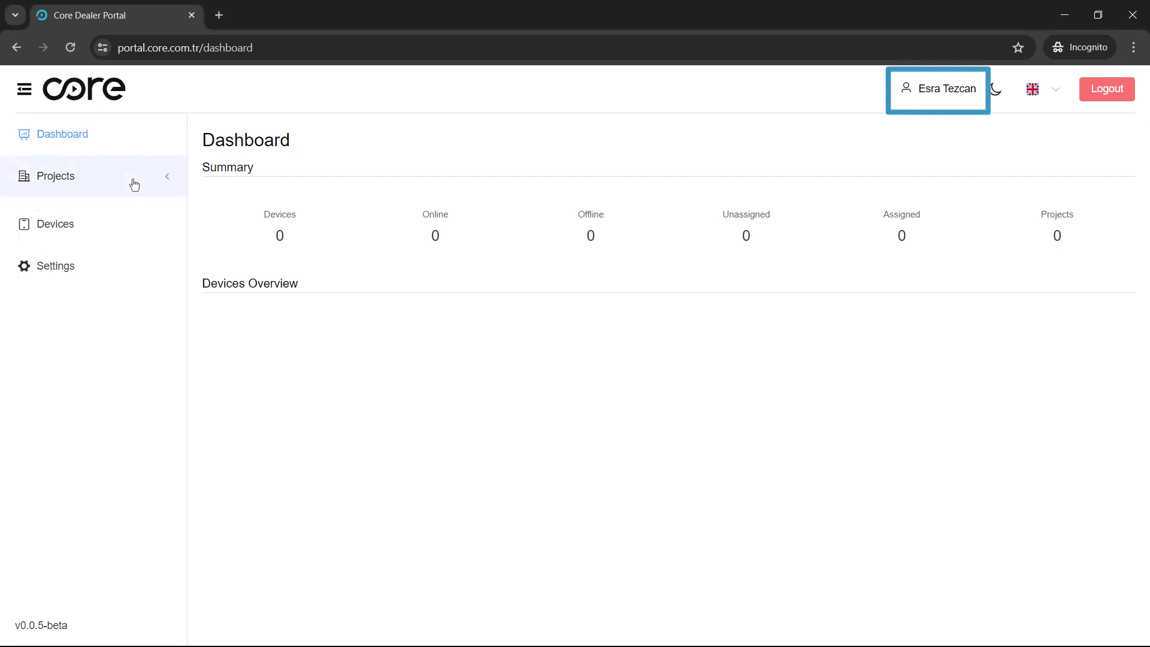
# - In the invited user's session, check the project list, Devices, Settings and Dashboard for devices
pyautogui.click(133, 179)
pyautogui.click(113, 213)
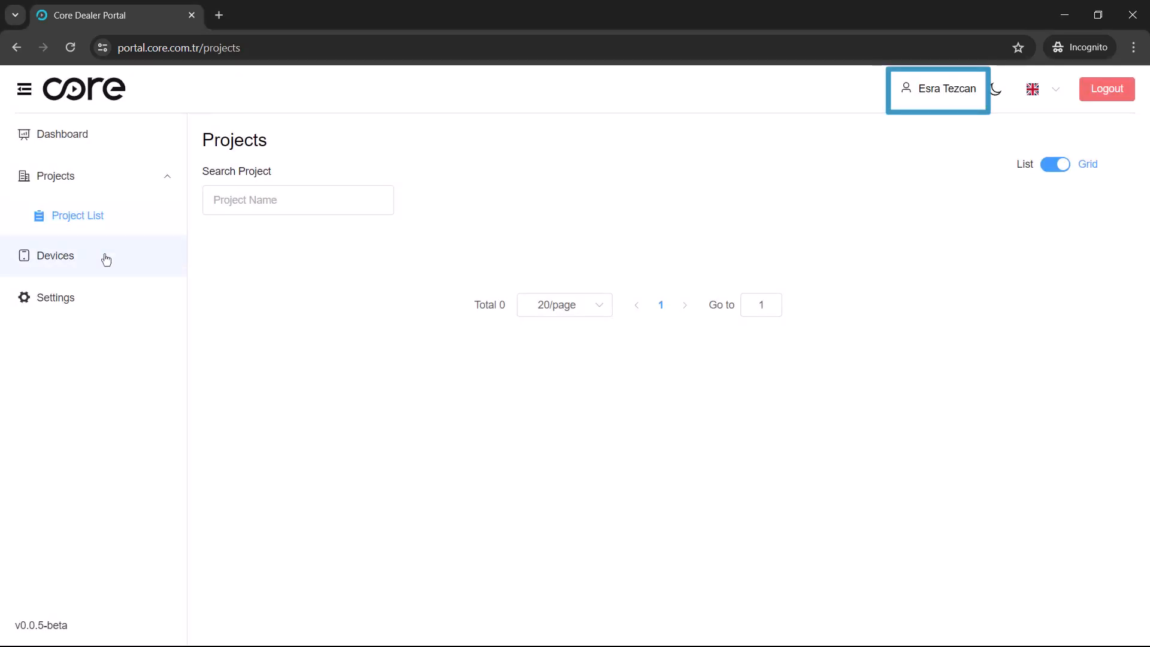
pyautogui.click(106, 259)
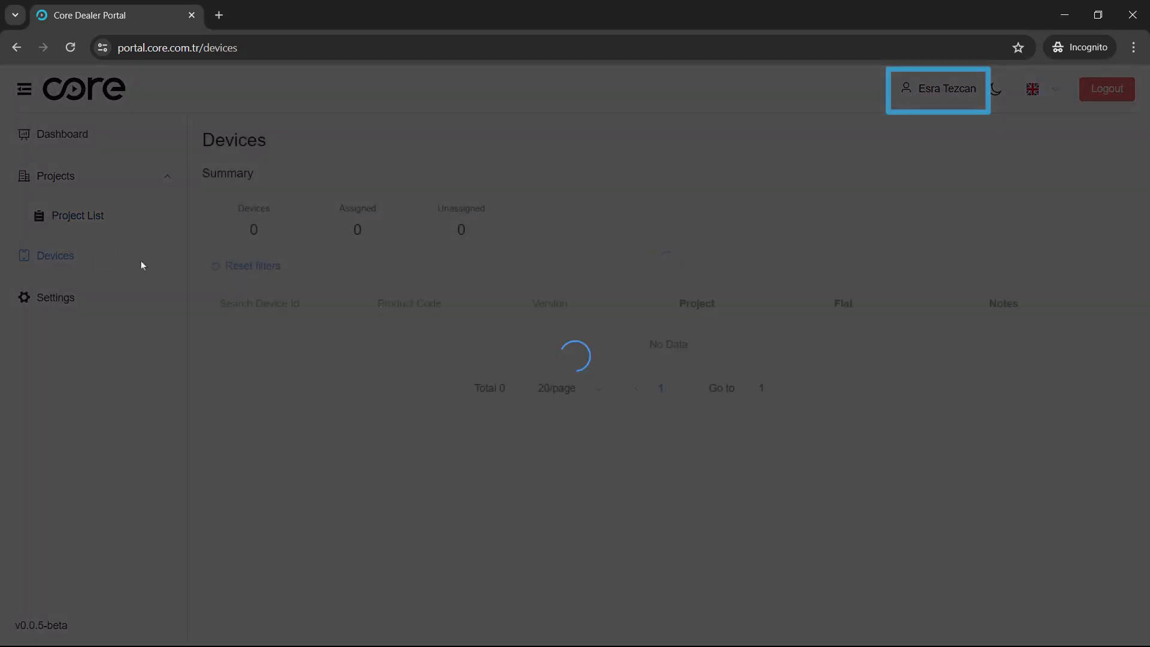
pyautogui.click(84, 302)
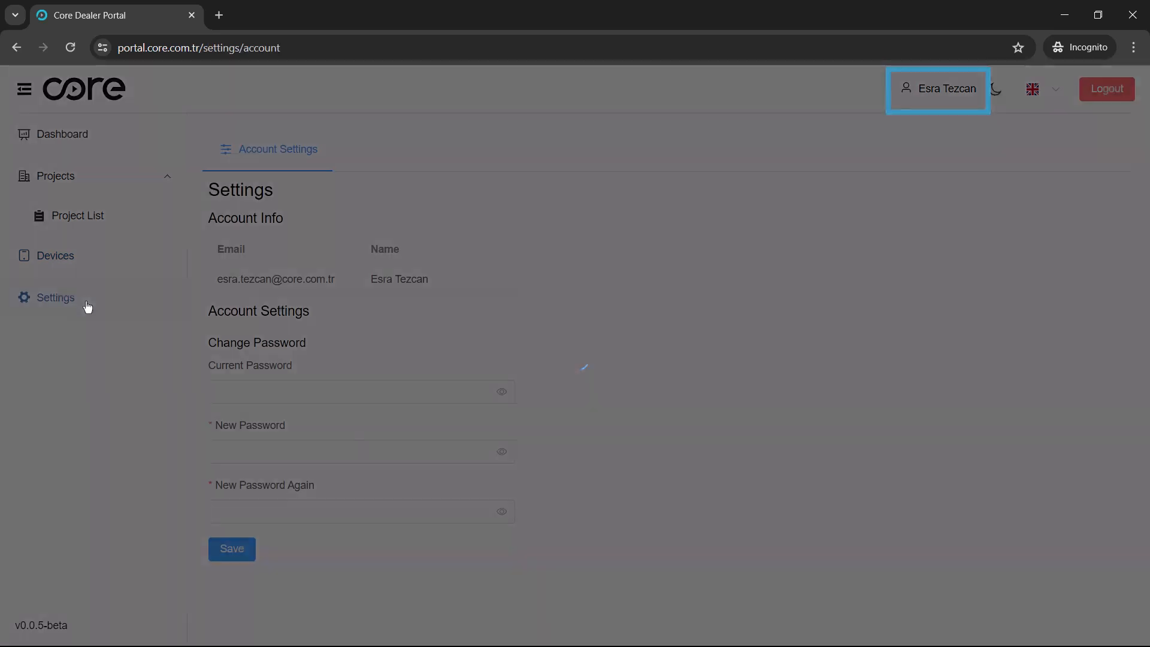
pyautogui.click(59, 141)
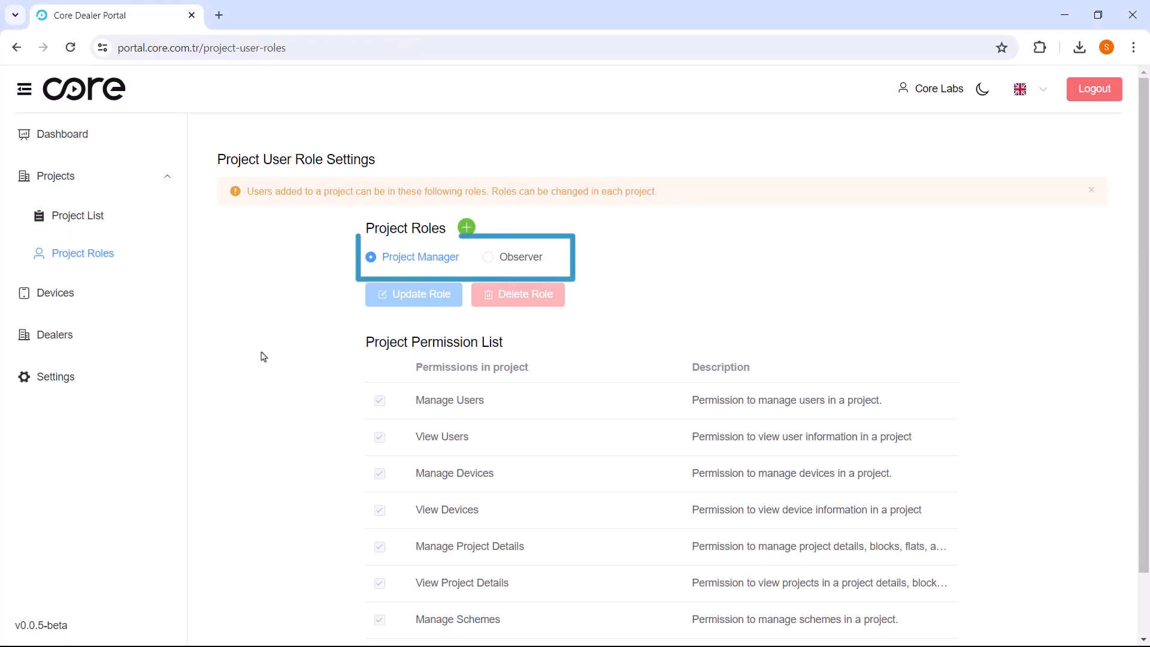
# - Create a new project role named Installation alongside the Observer role
pyautogui.scroll(-1, 293, 441)
pyautogui.click(519, 187)
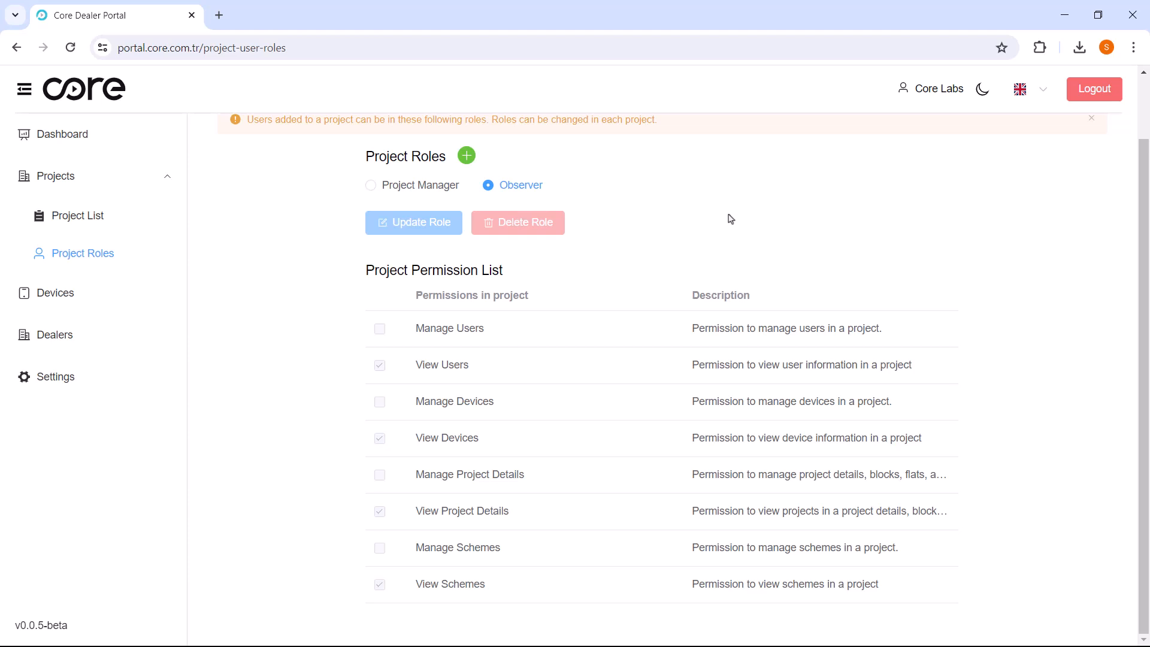
pyautogui.click(468, 155)
pyautogui.click(547, 226)
pyautogui.write('Installation')
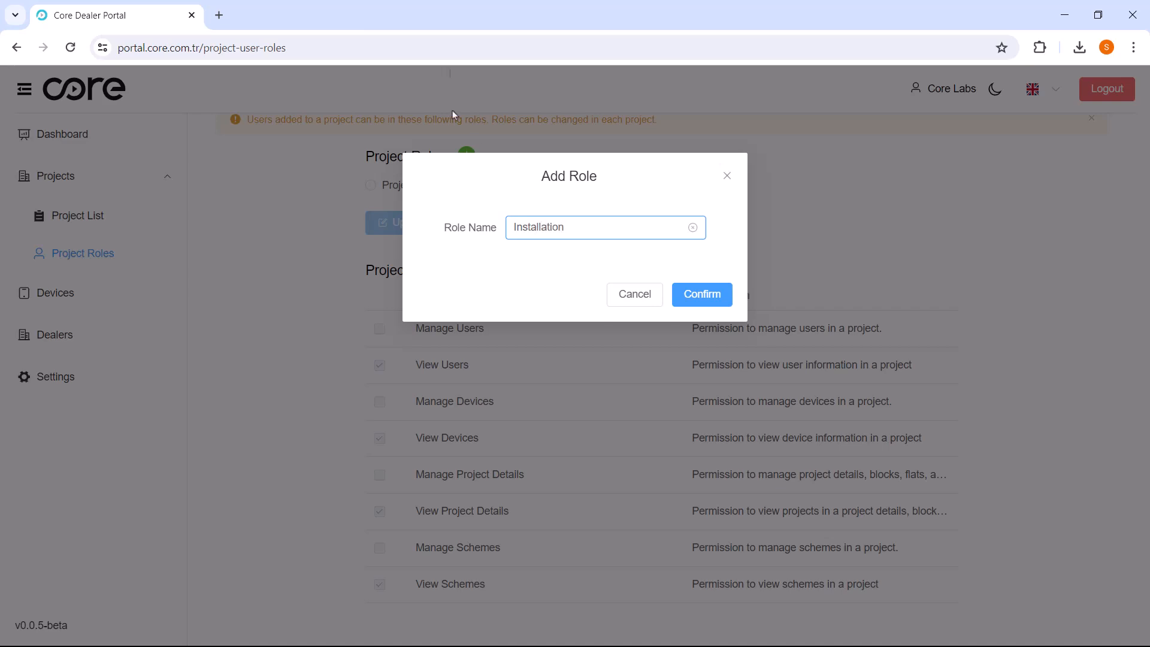
pyautogui.click(715, 306)
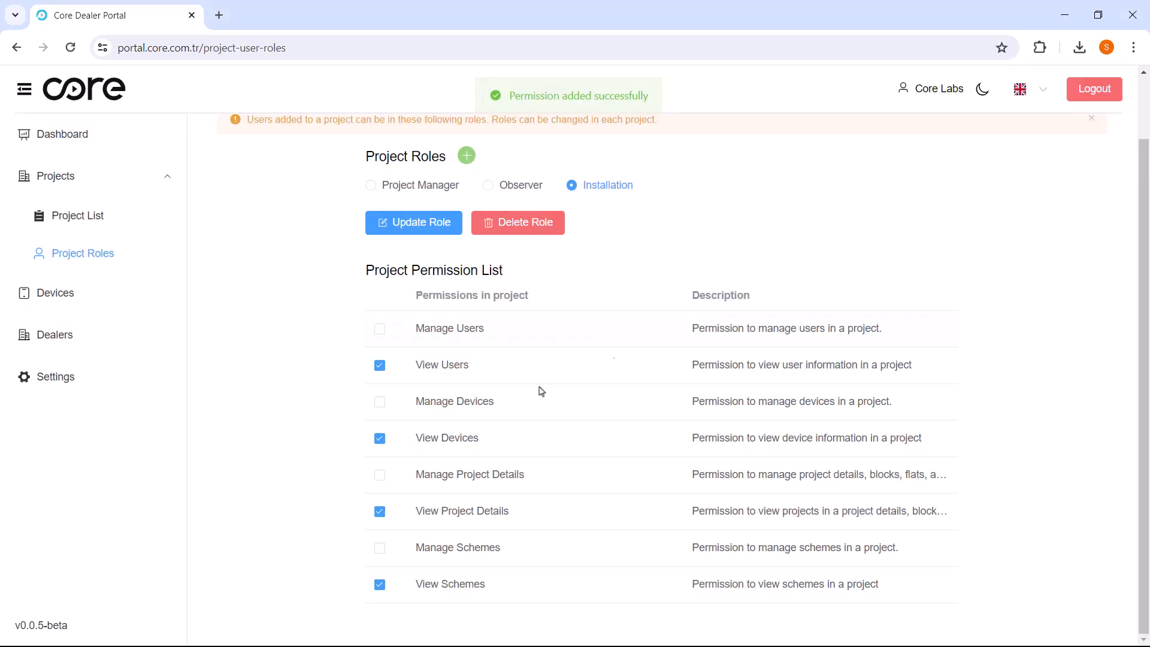
# - Remove View Users and View Schemes from the Installation role and update it
pyautogui.click(380, 367)
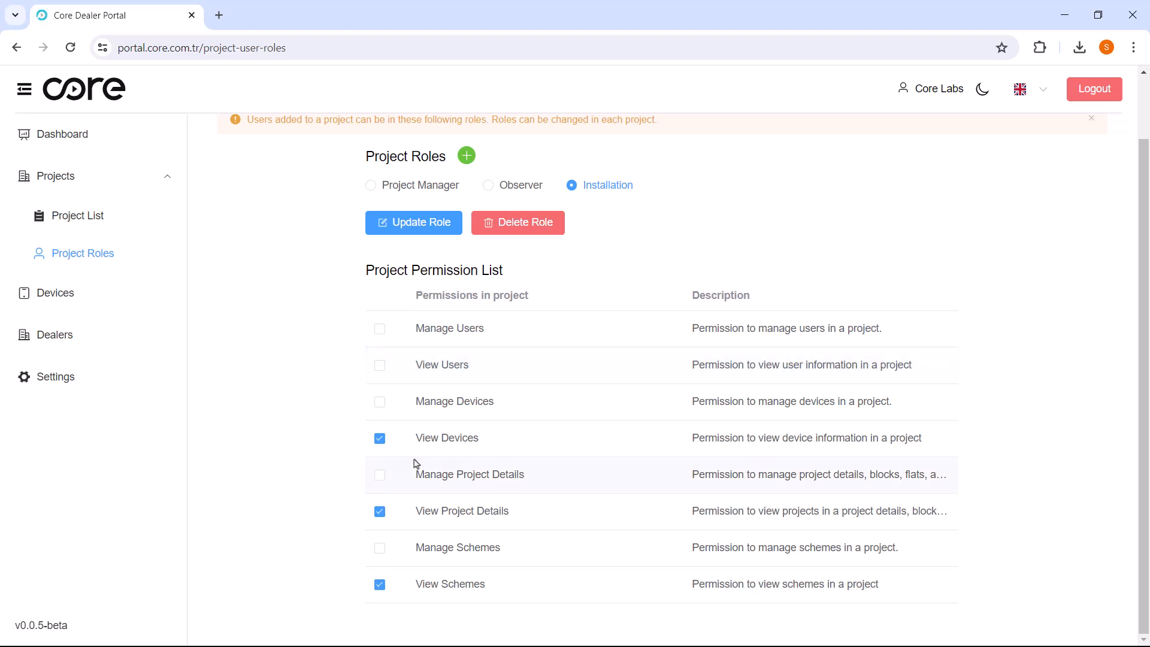
pyautogui.click(380, 585)
pyautogui.click(412, 223)
pyautogui.click(467, 299)
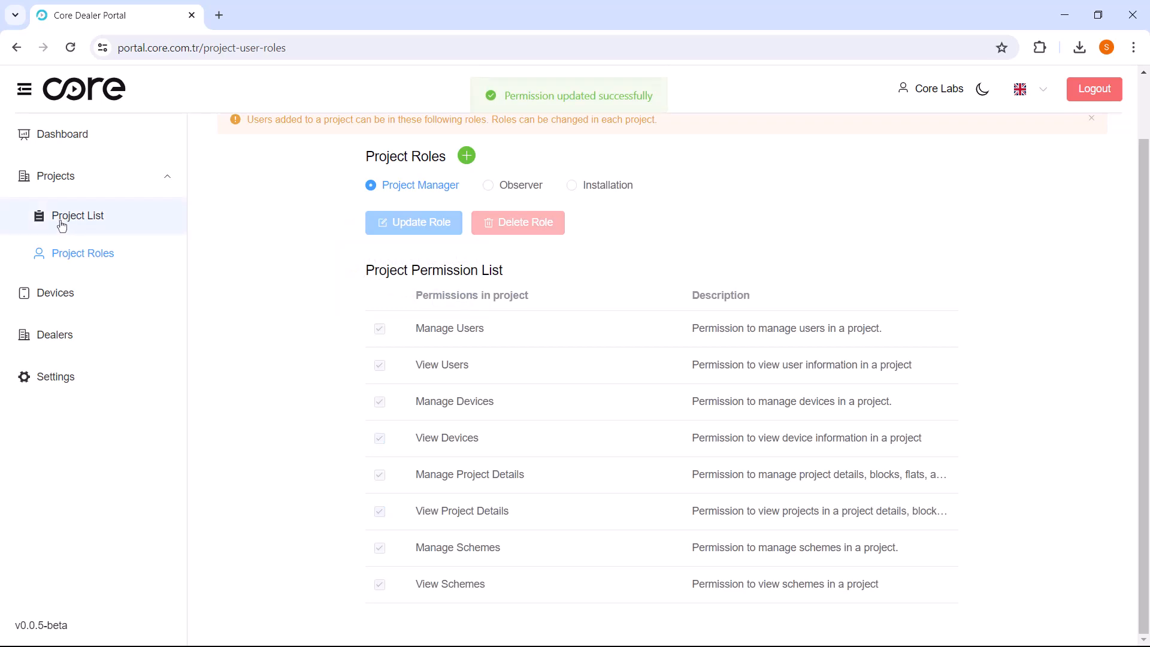
pyautogui.click(60, 224)
# - Go to the Core Labs Villas user settings to manage the third user's role
pyautogui.click(354, 379)
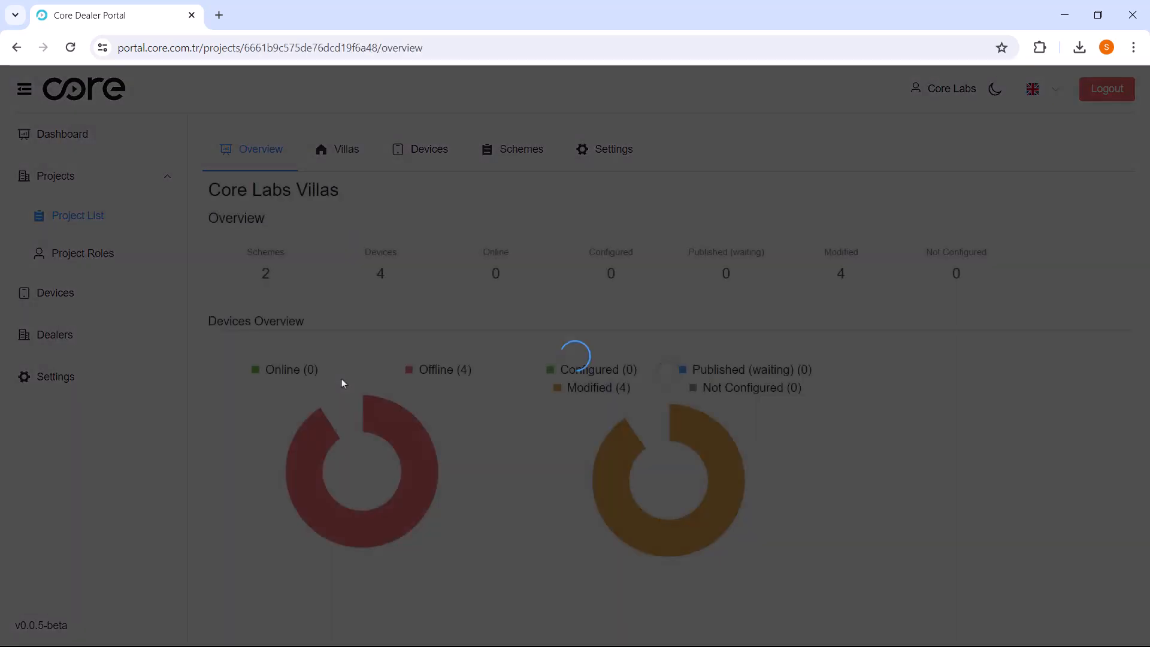
pyautogui.click(606, 163)
pyautogui.click(488, 213)
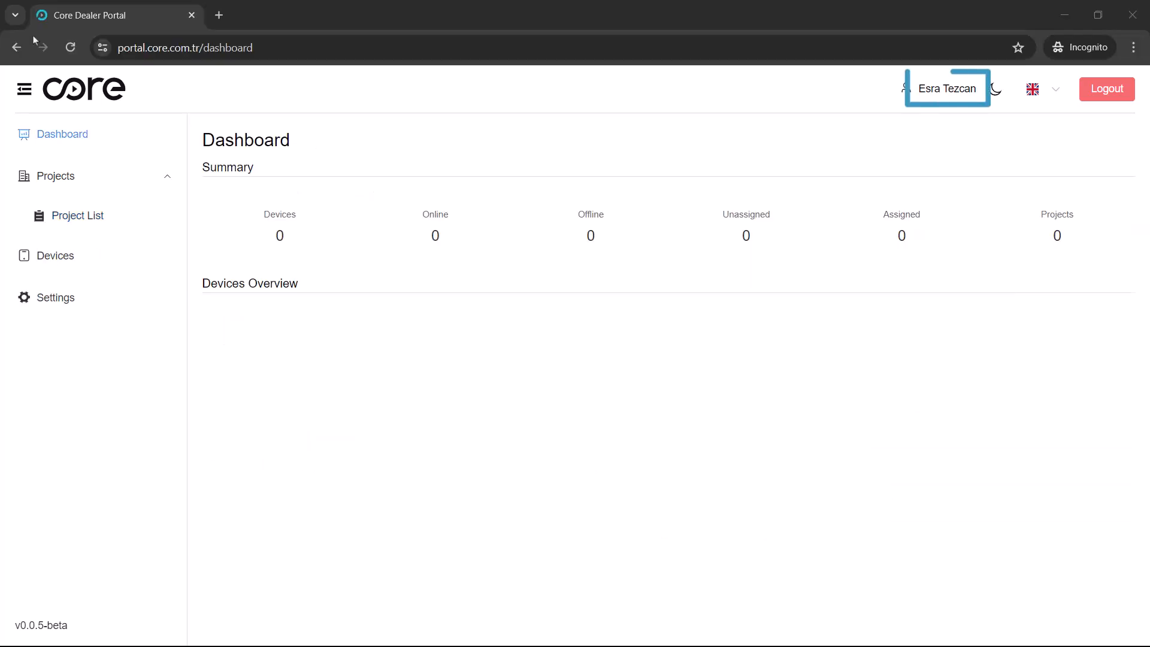
# - In the invited user's session, check the Core Labs Villas villas and devices views
pyautogui.click(70, 47)
pyautogui.click(70, 185)
pyautogui.click(78, 216)
pyautogui.click(308, 379)
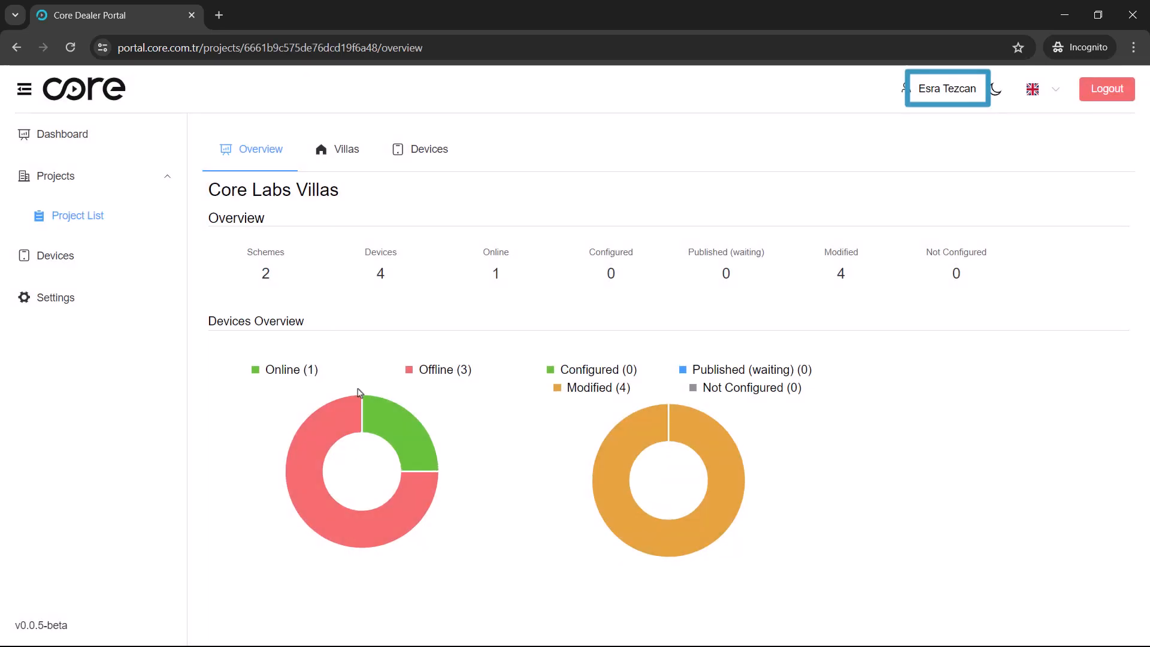
pyautogui.click(361, 151)
pyautogui.click(438, 155)
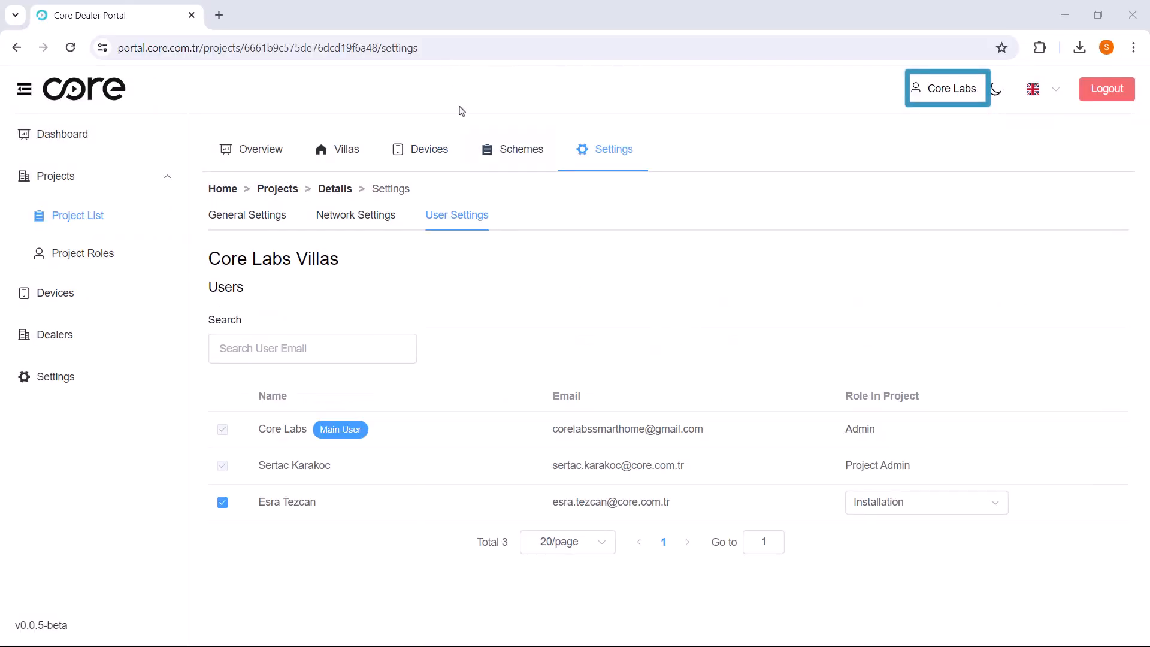
# - Change the third user's project role to Manager
pyautogui.click(895, 511)
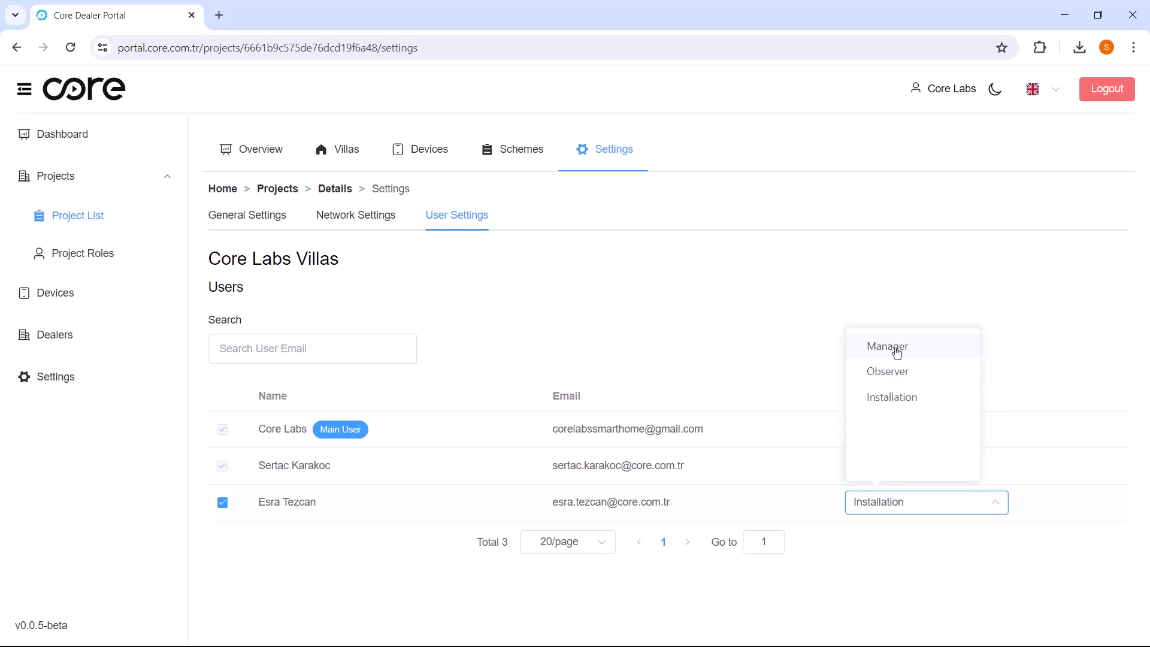
pyautogui.click(896, 353)
pyautogui.click(1026, 560)
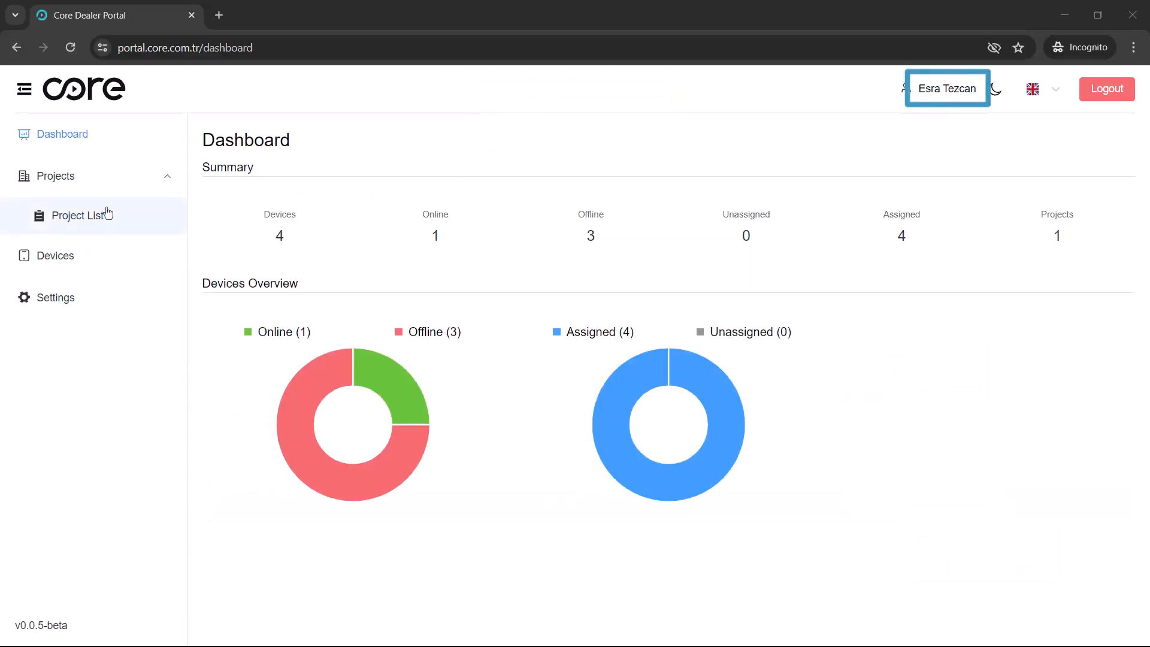
# - As the Manager, view Core Labs Villas devices and try changing the first device's villa and scheme
pyautogui.click(107, 213)
pyautogui.click(329, 353)
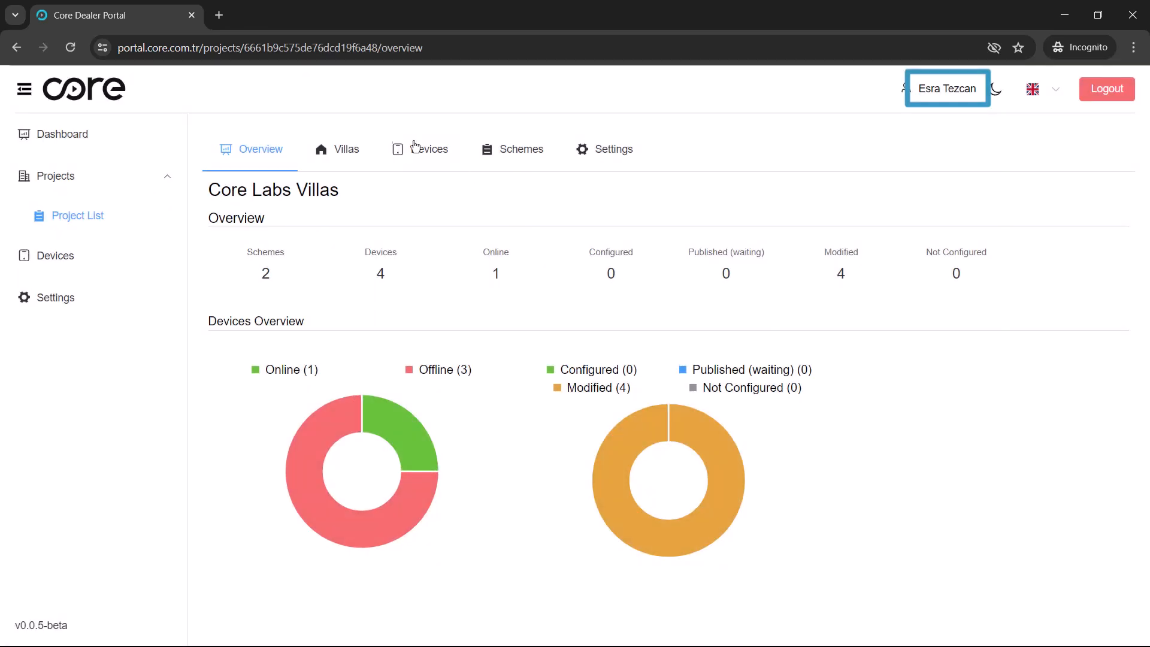
pyautogui.click(426, 150)
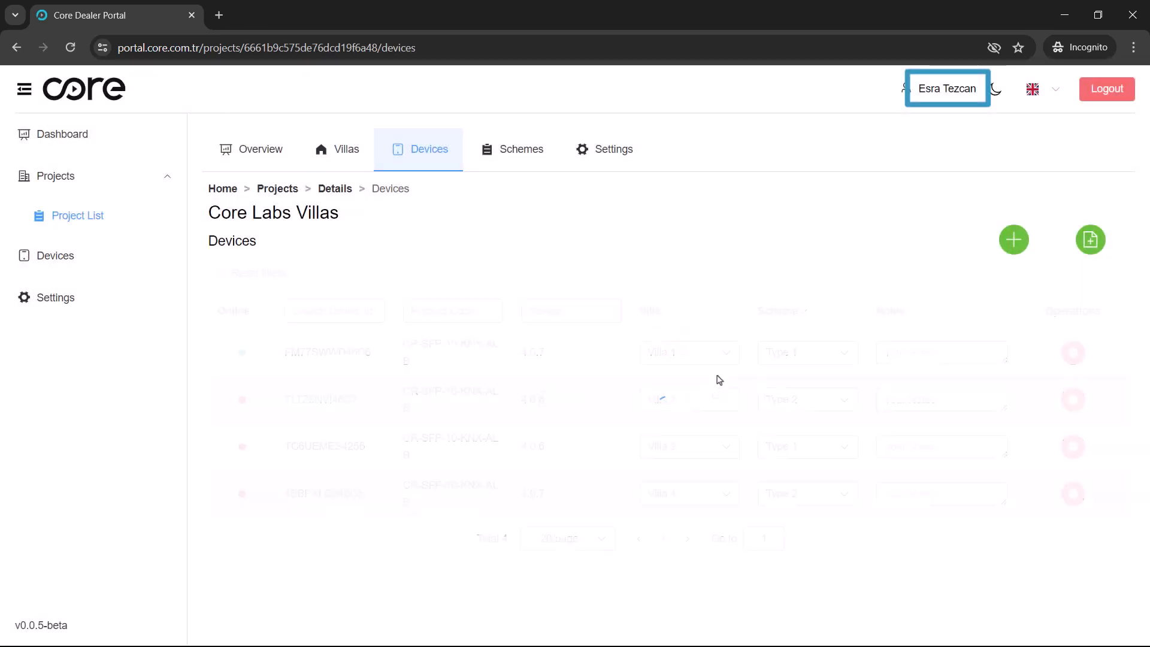
pyautogui.click(724, 354)
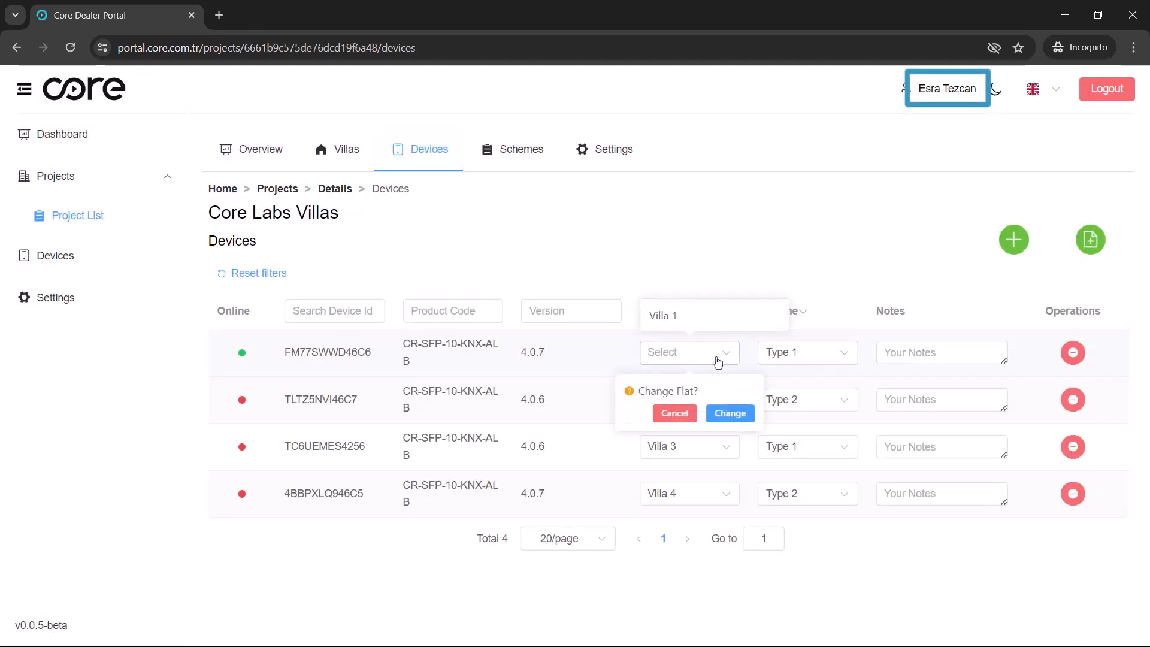
pyautogui.click(824, 361)
pyautogui.click(823, 361)
# - View the project's schemes, then its User Settings page
pyautogui.click(476, 151)
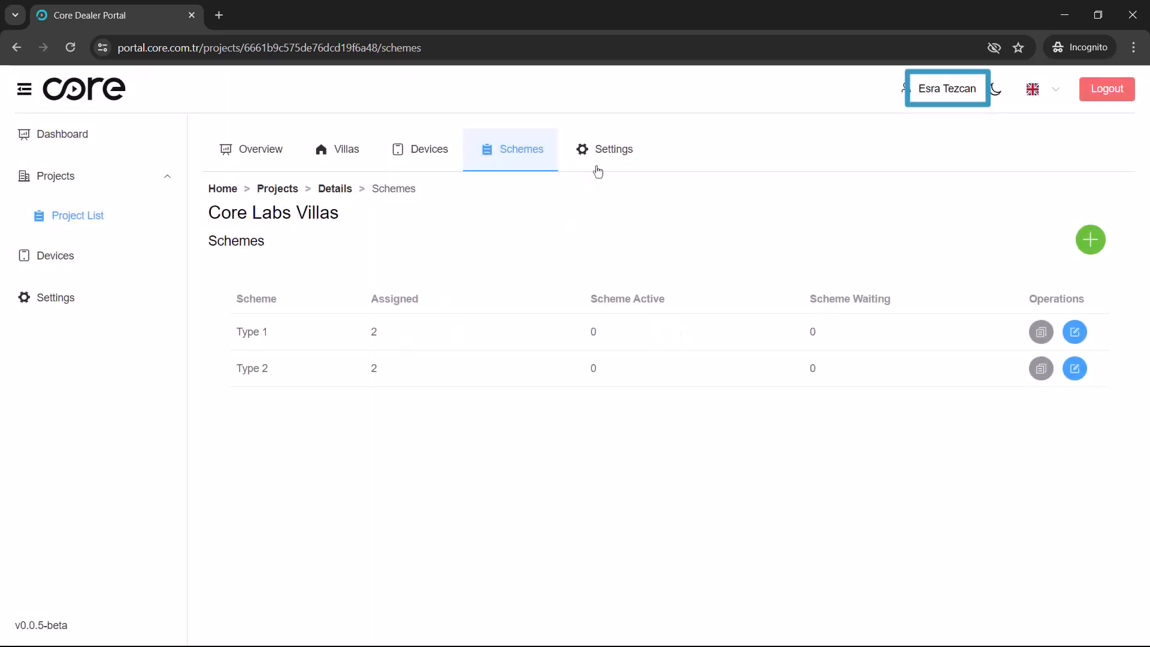
pyautogui.click(598, 158)
pyautogui.scroll(-1, 423, 216)
pyautogui.scroll(1, 423, 217)
pyautogui.click(467, 222)
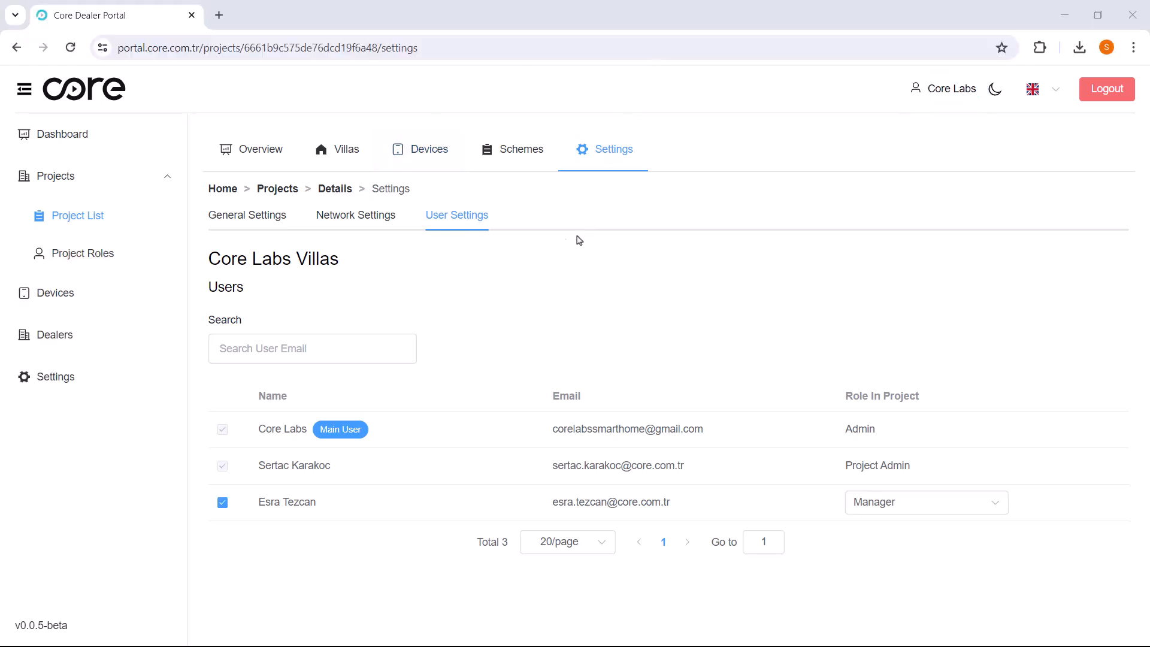
# - Publish the scheme settings to the devices of Villas 1, 2 and 4
pyautogui.click(346, 150)
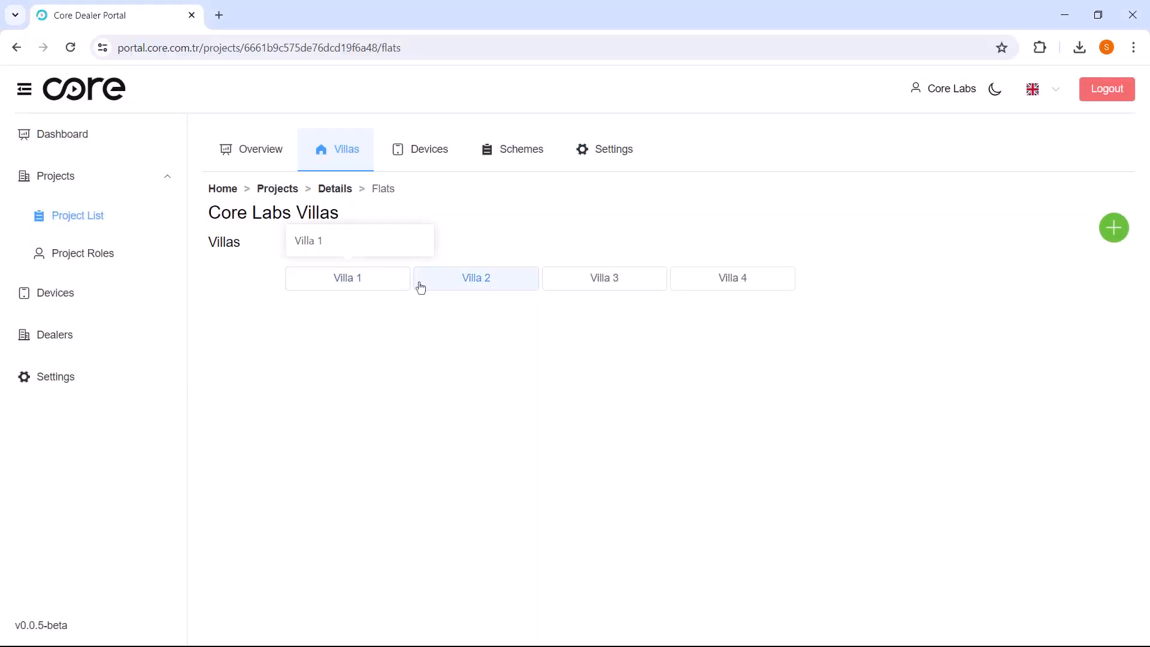
pyautogui.click(390, 287)
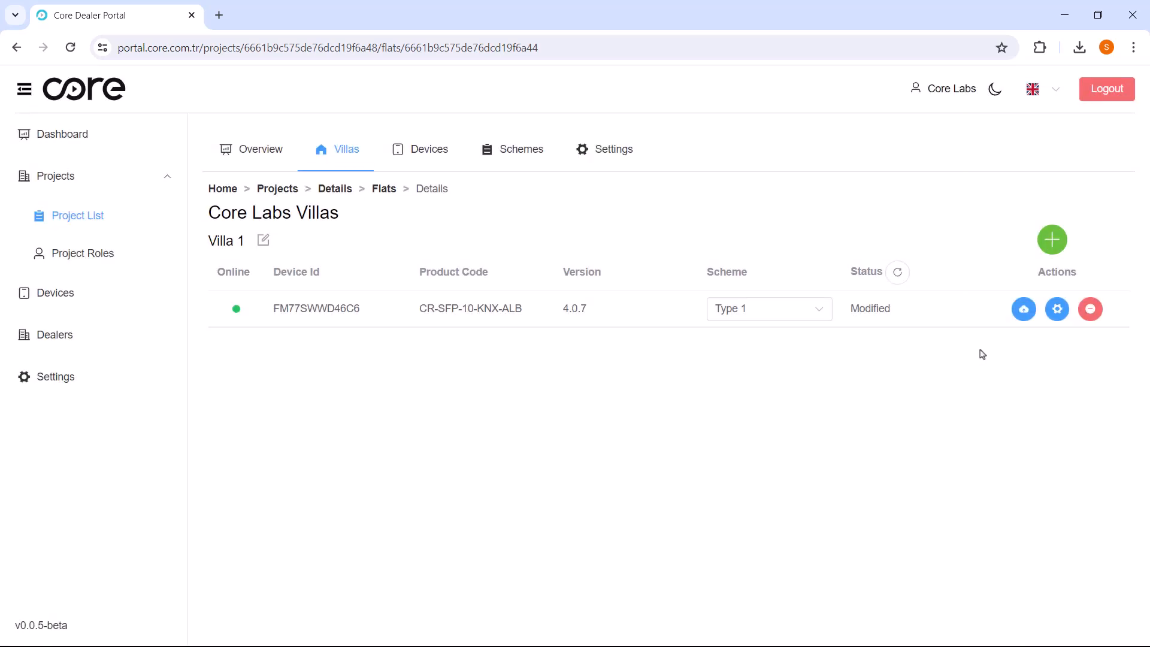
pyautogui.click(1024, 312)
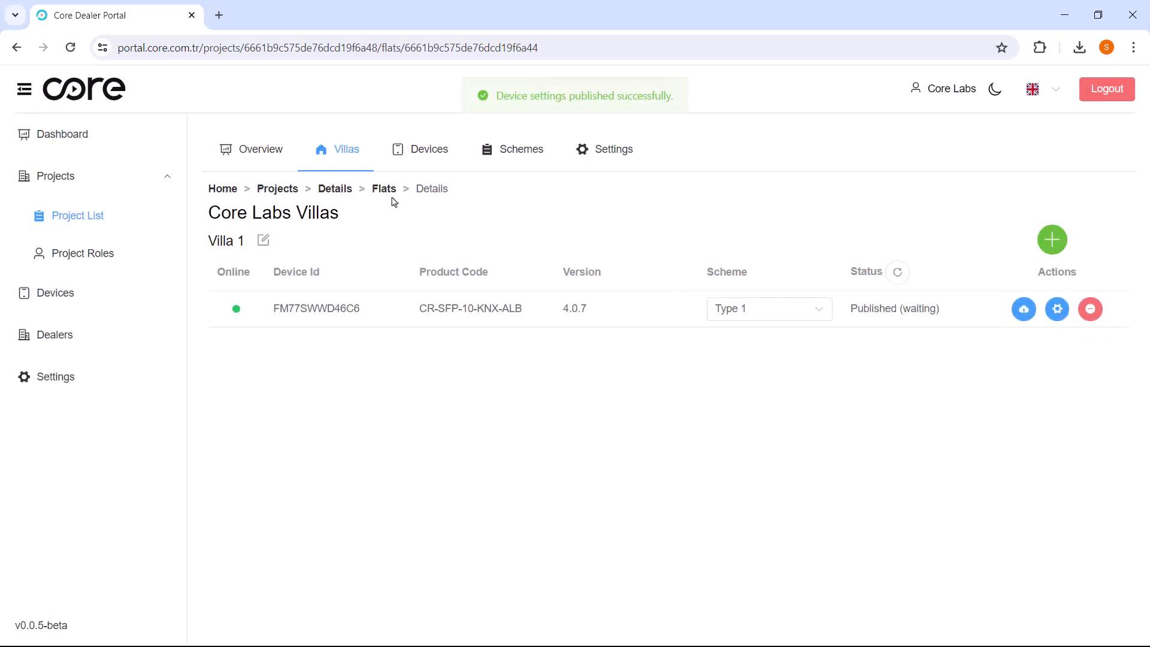
pyautogui.click(384, 191)
pyautogui.click(488, 280)
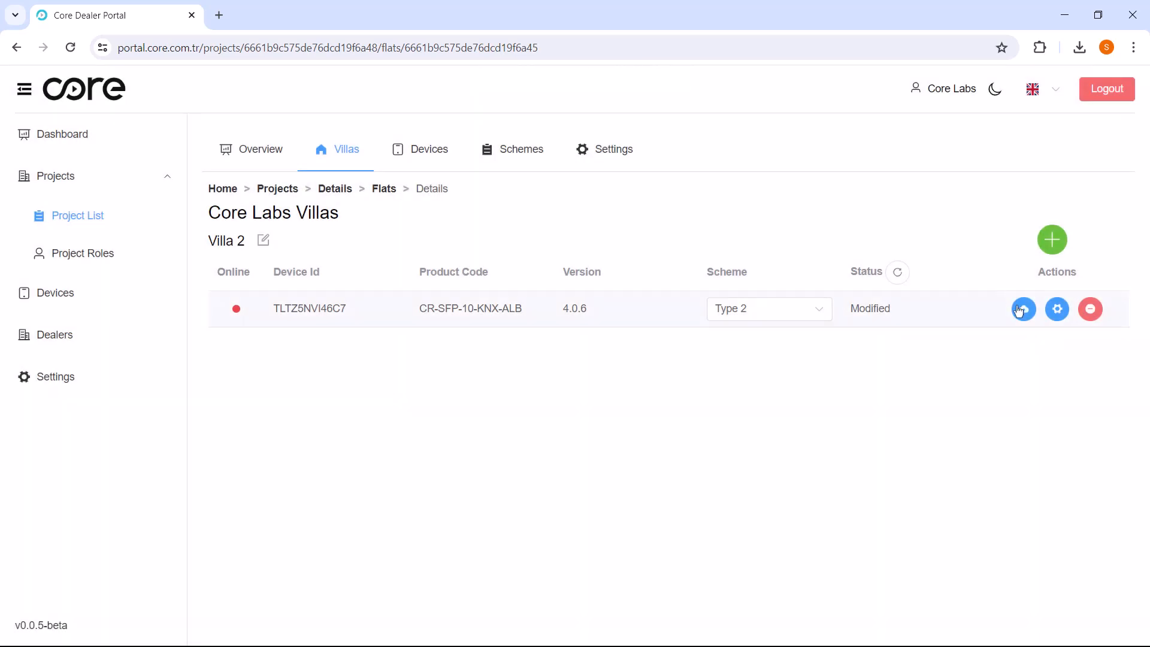
pyautogui.click(1025, 311)
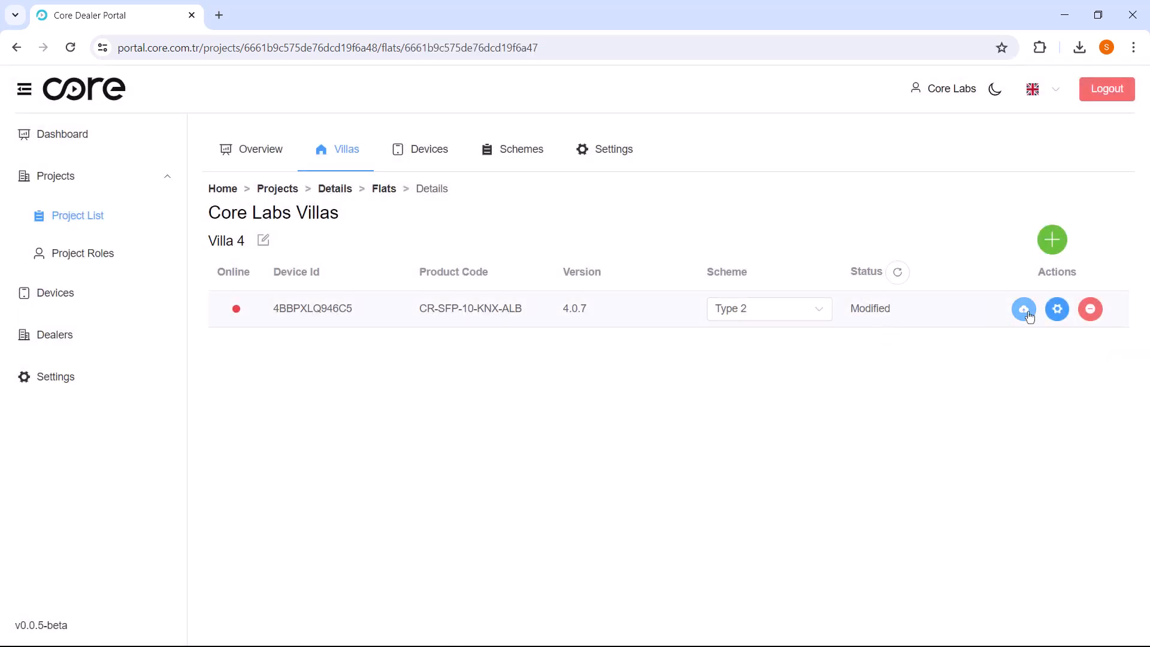
pyautogui.click(1025, 312)
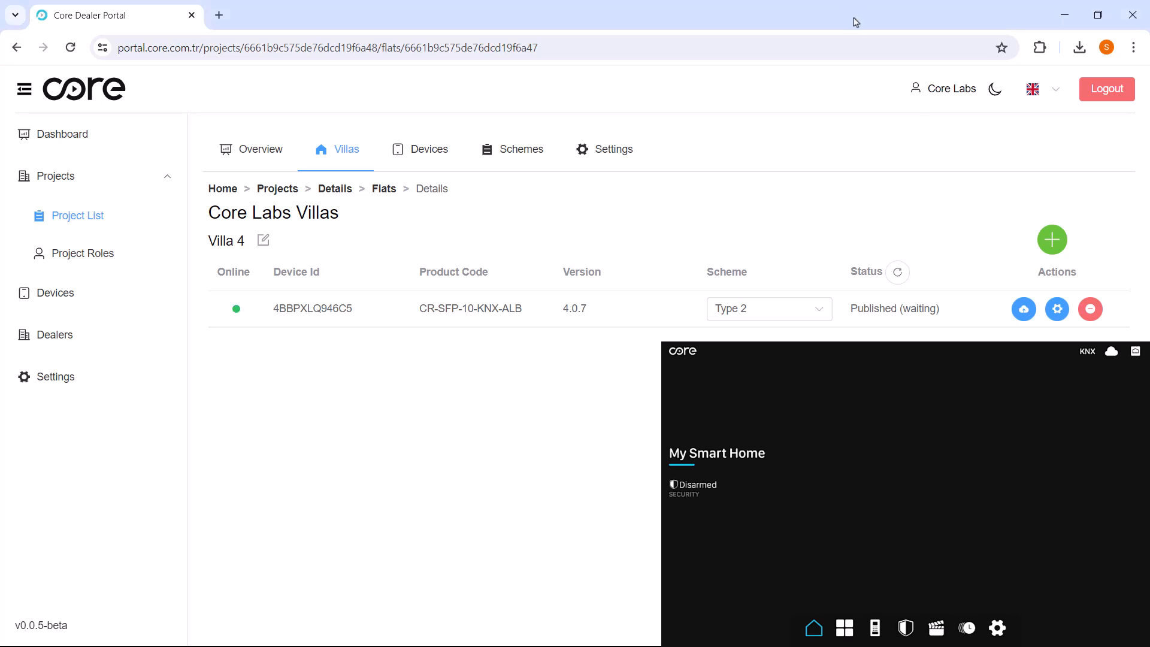
# - Refresh Villa 4's device status so it shows Configured
pyautogui.click(897, 272)
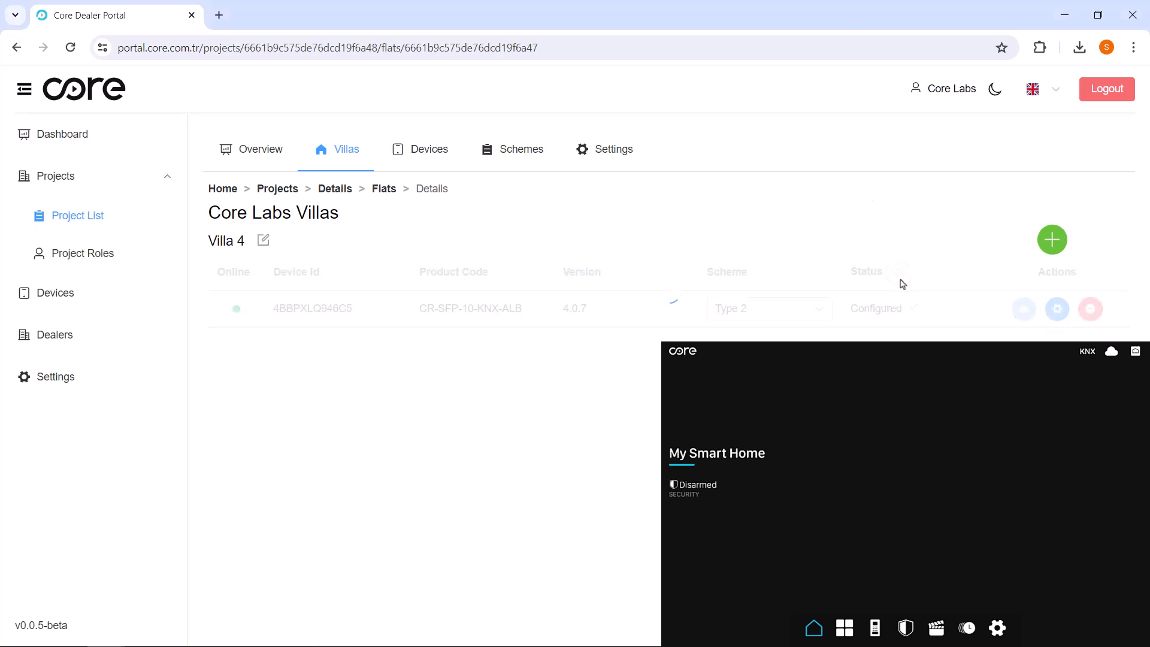